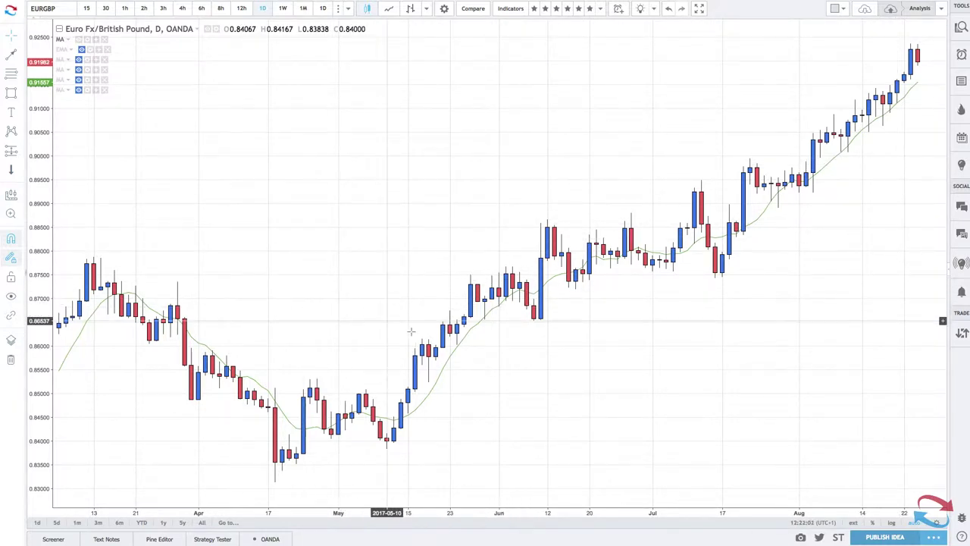
# Show the exponential moving average on the EURGBP daily chart alongside the simple moving average.
pyautogui.click(447, 365)
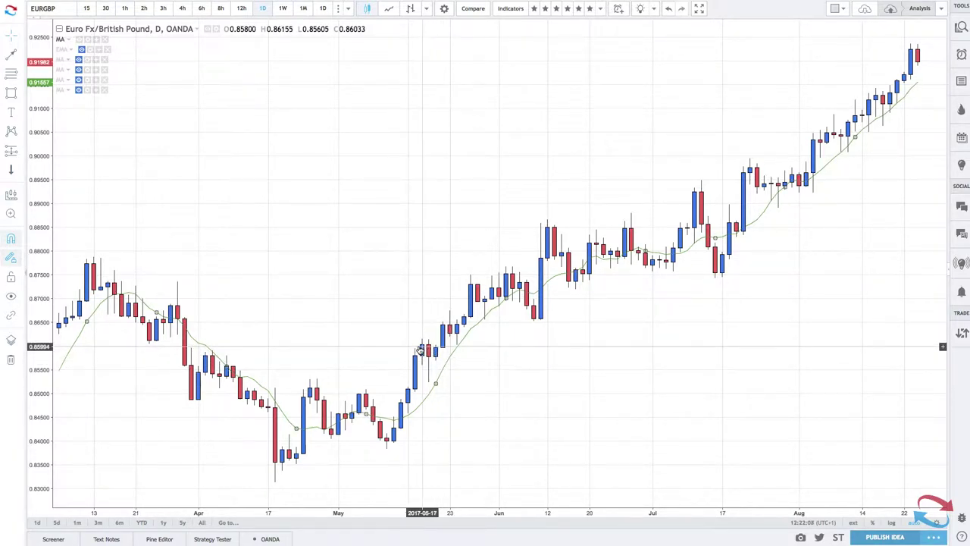
pyautogui.scroll(5, 444, 375)
pyautogui.scroll(1, 420, 350)
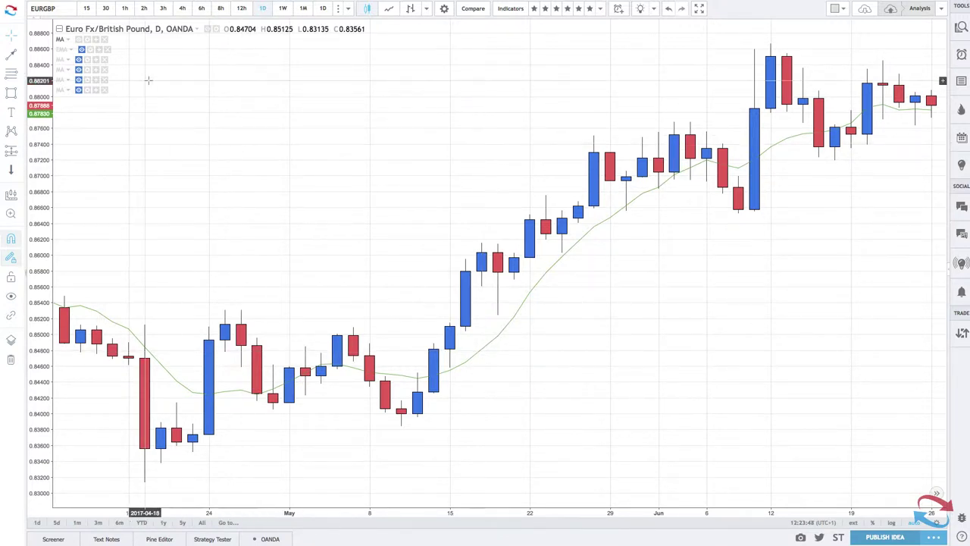
pyautogui.click(82, 50)
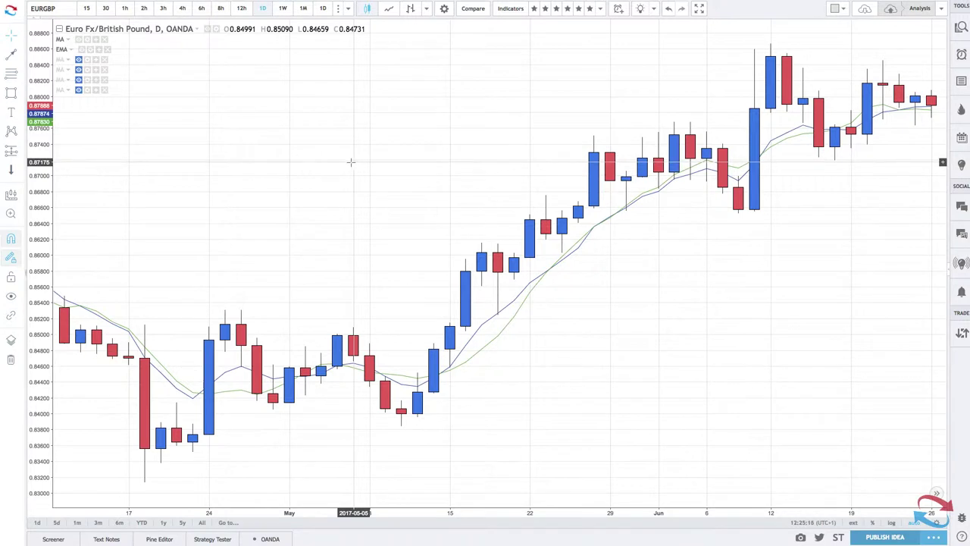
# Place a text note in the empty upper area of the chart reading "5 period ma".
pyautogui.click(11, 112)
pyautogui.click(192, 141)
pyautogui.press('BackSpace')
pyautogui.write('5')
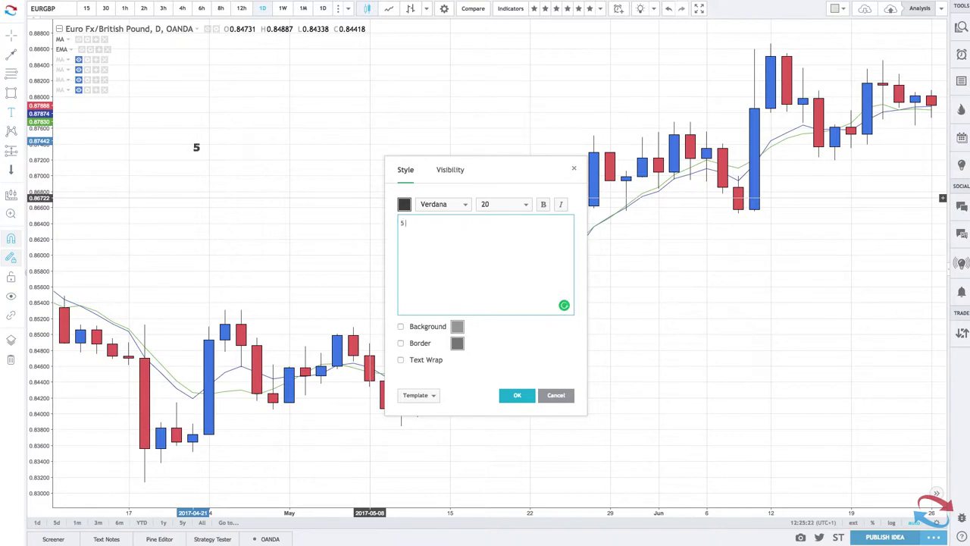
pyautogui.write(' period ma')
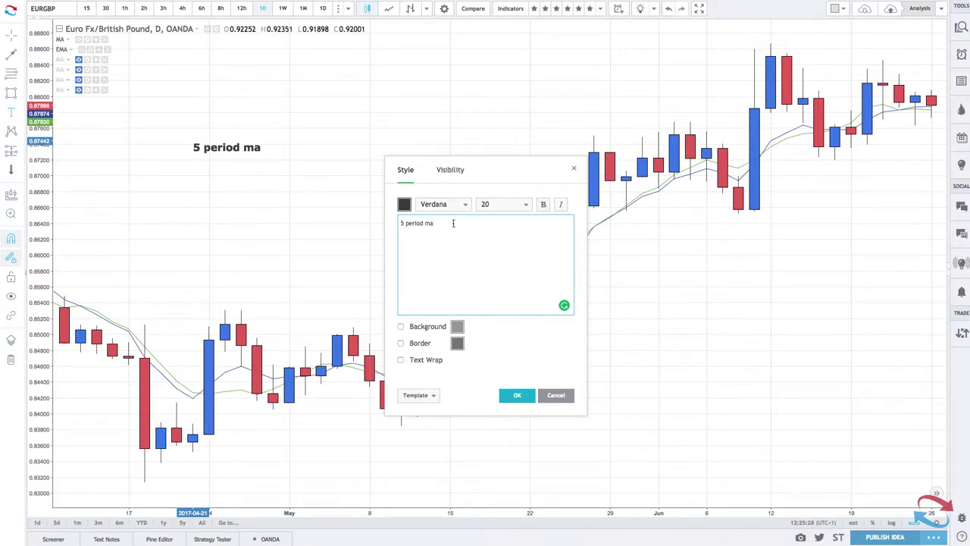
# Add the periods 8, 10, 20 and 21 to the note, each on its own line.
pyautogui.press('Return')
pyautogui.write('8 ')
pyautogui.write('10')
pyautogui.press('Return')
pyautogui.write('20')
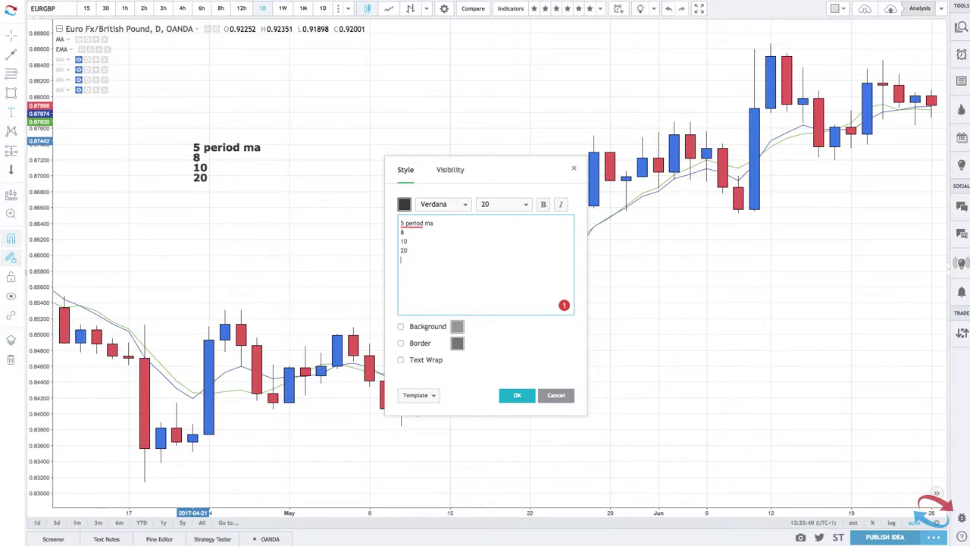
pyautogui.press('Return')
pyautogui.write('21')
# Continue the note with lines for 50, 100 and 200, and end it with "popular ma".
pyautogui.press('Return')
pyautogui.write('50 ')
pyautogui.write('100')
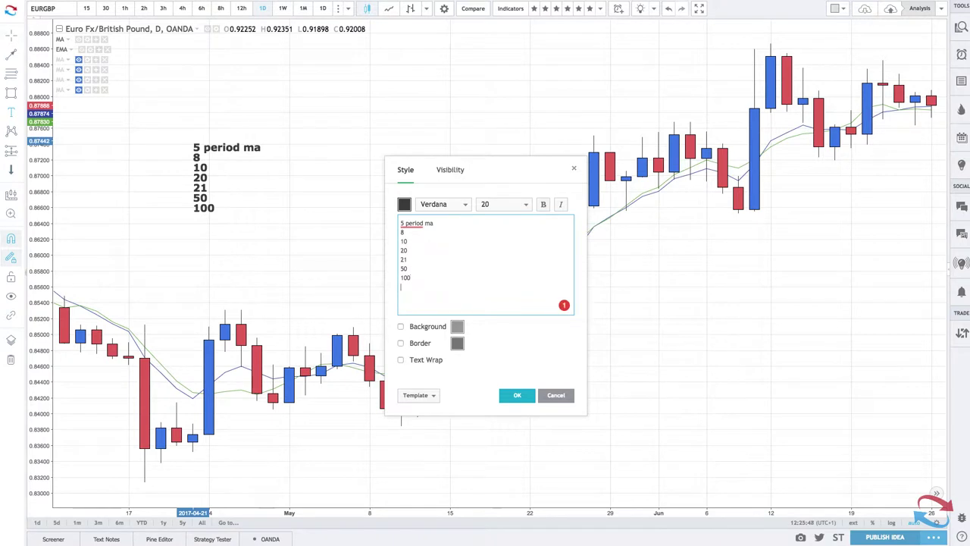
pyautogui.press('Return')
pyautogui.write('200')
pyautogui.press('Return')
pyautogui.write('popula')
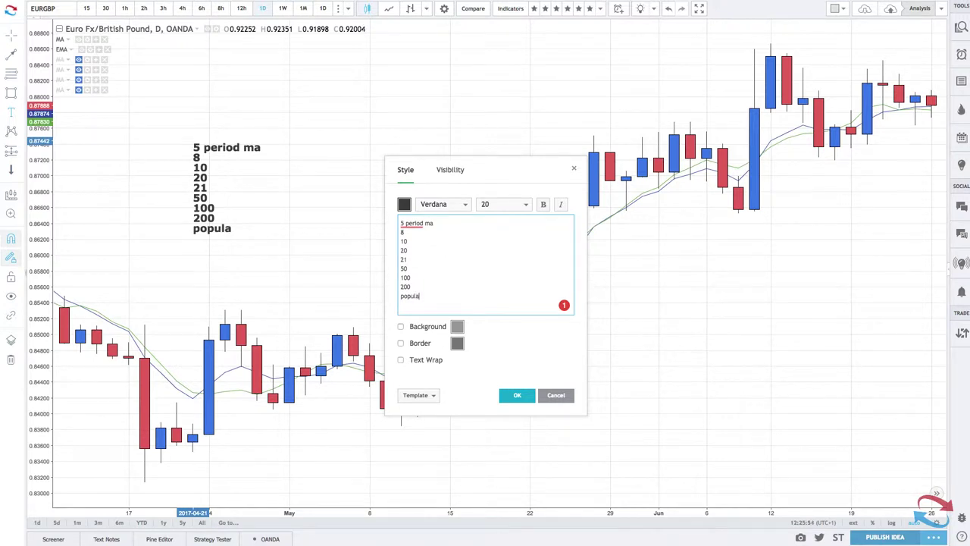
pyautogui.write('r ma')
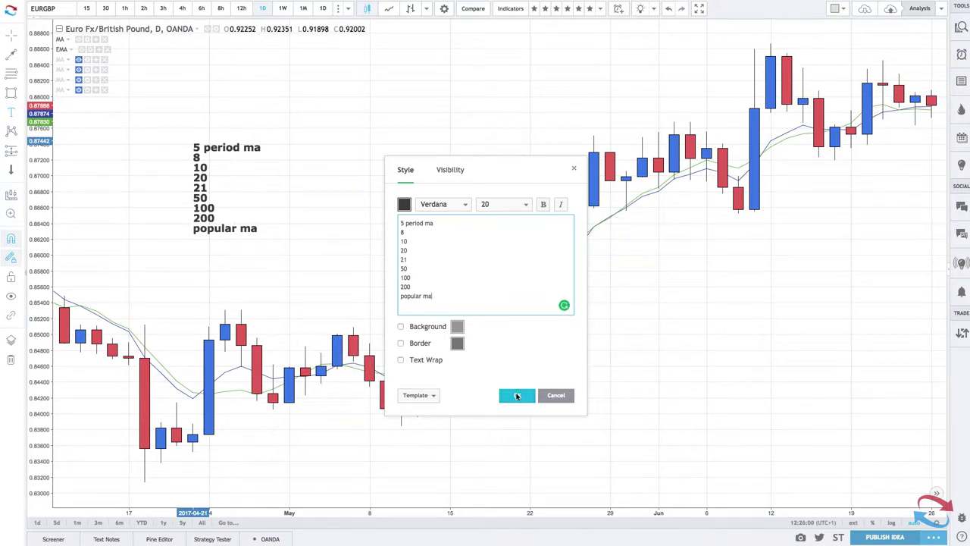
# Separate the note's periods into three groups with blank lines and head the 20 and 21 group "medium".
pyautogui.click(414, 240)
pyautogui.press('Return')
pyautogui.click(416, 269)
pyautogui.press('Return')
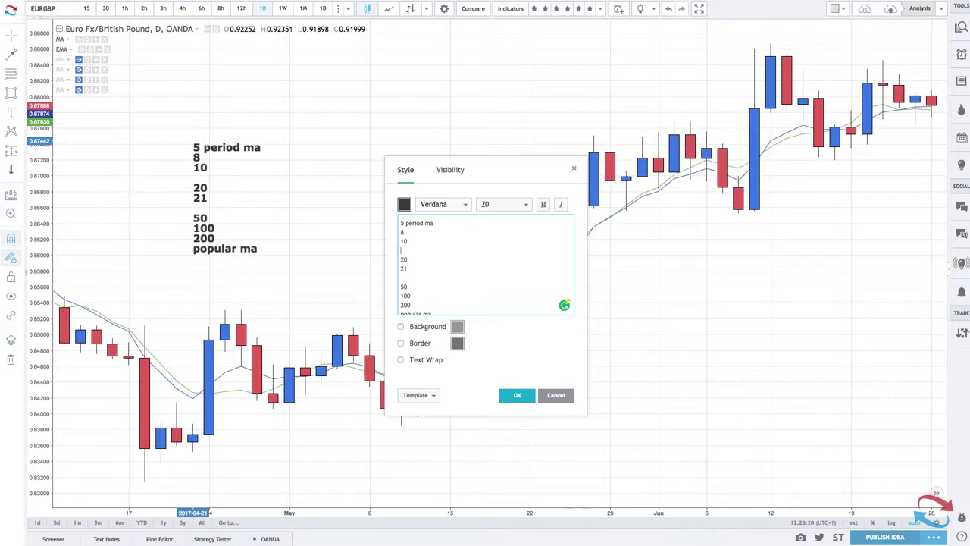
pyautogui.press('Return')
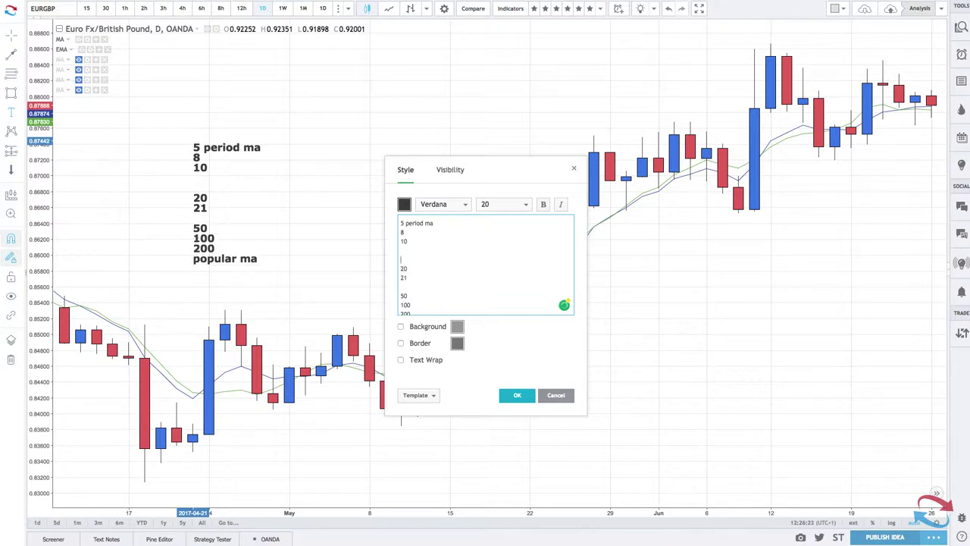
pyautogui.write('medium')
pyautogui.press('Return')
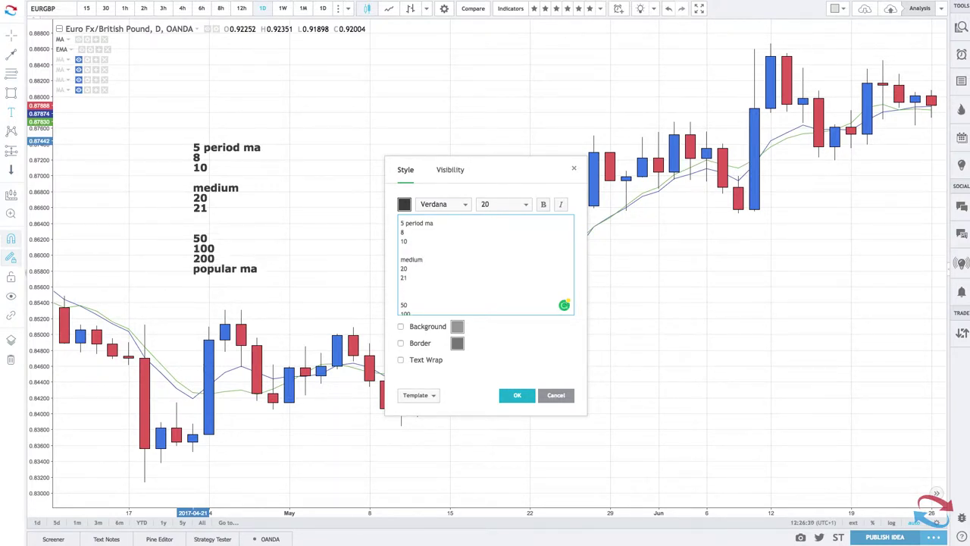
# Head the 50, 100 and 200 group "long term" and apply the note text.
pyautogui.write('long term')
pyautogui.scroll(-1, 494, 307)
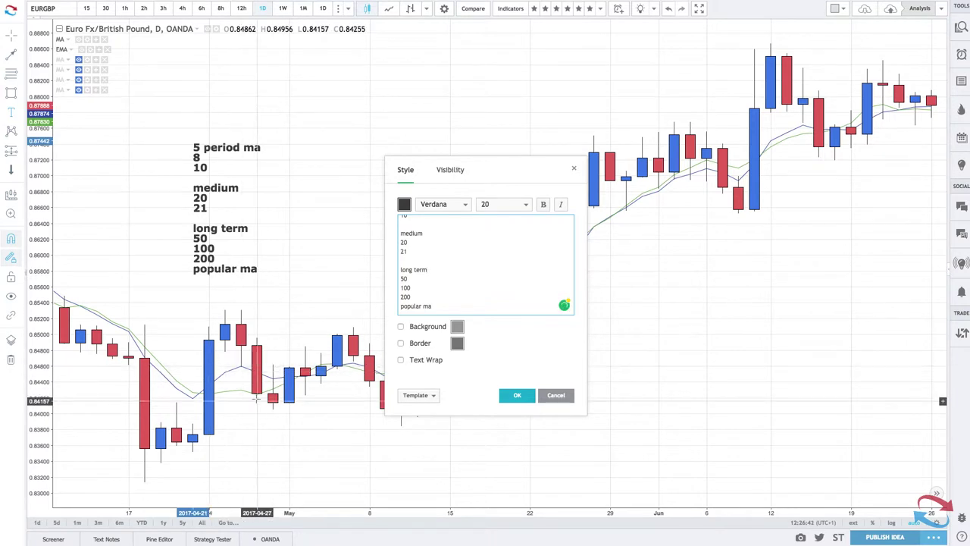
pyautogui.scroll(1, 444, 261)
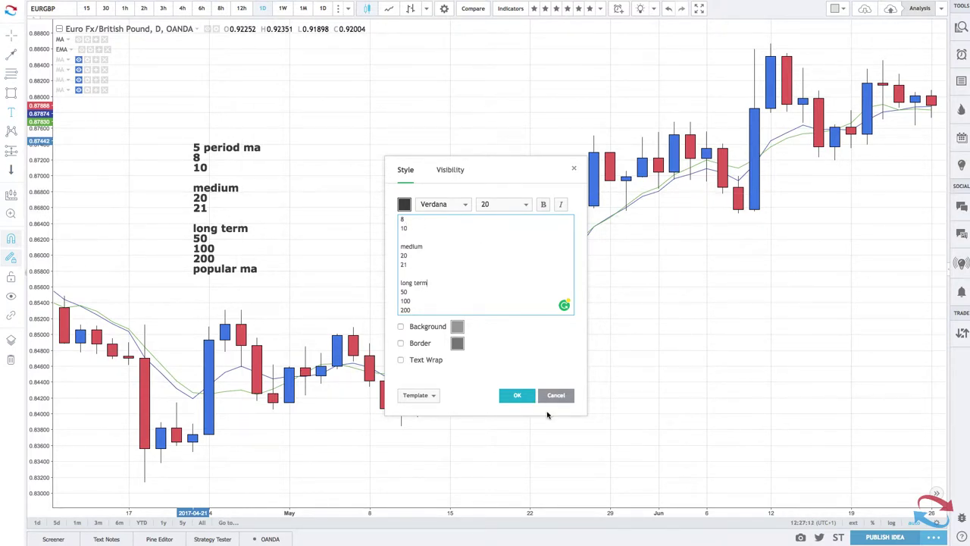
pyautogui.click(517, 395)
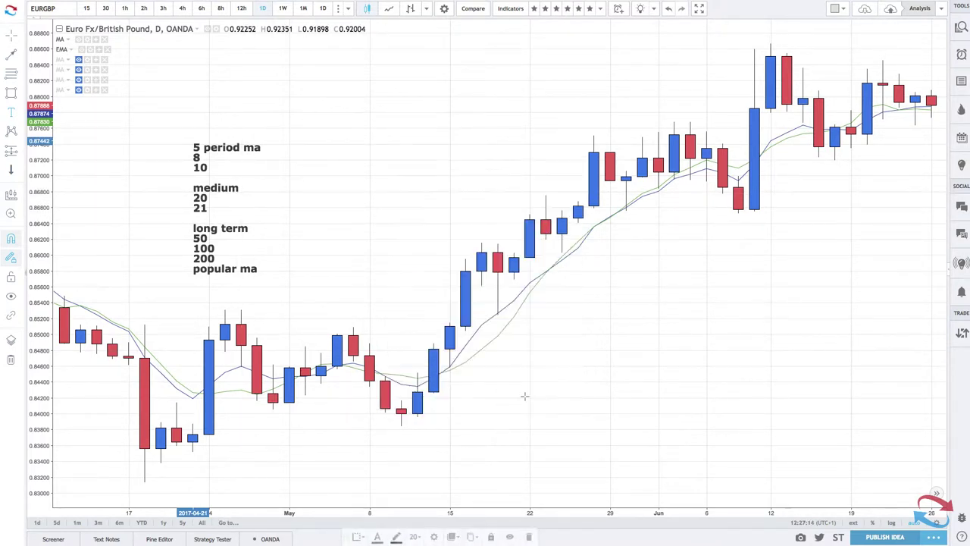
# Hide both the simple and the exponential moving average from the chart.
pyautogui.scroll(2, 319, 295)
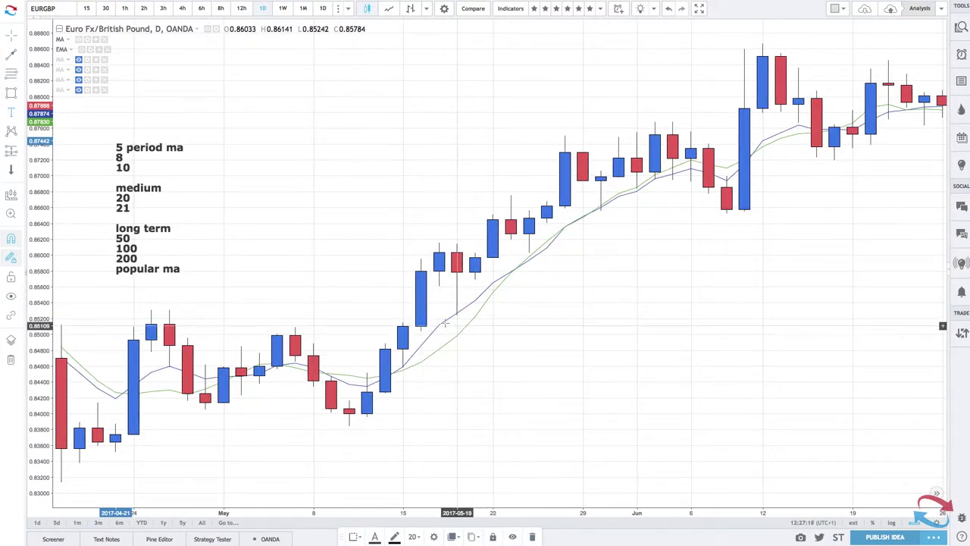
pyautogui.click(78, 39)
pyautogui.click(81, 49)
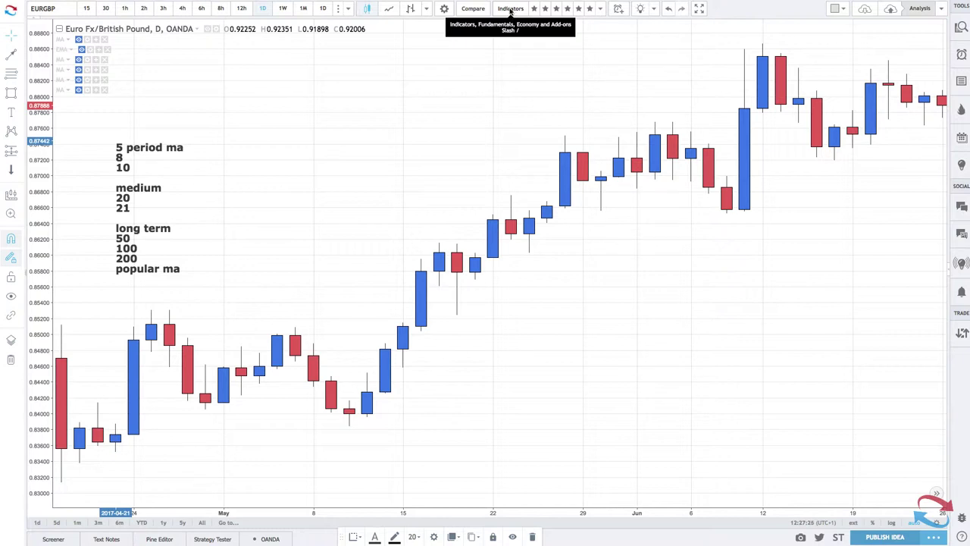
# Search the indicator library for "mov" to view the moving average types, and close it without adding one.
pyautogui.click(510, 9)
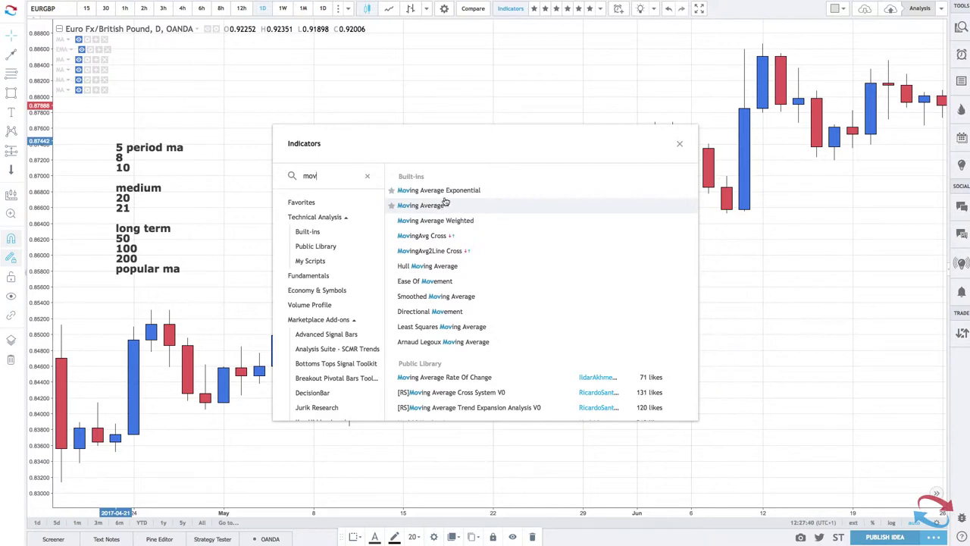
pyautogui.click(681, 144)
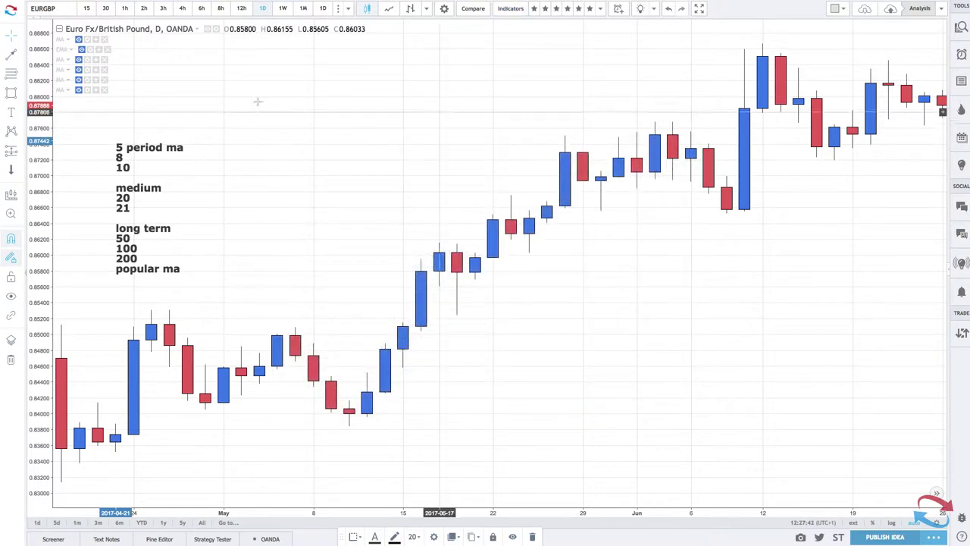
# Examine the exponential moving average's length, source and offset inputs, and dismiss its settings without applying anything.
pyautogui.click(90, 50)
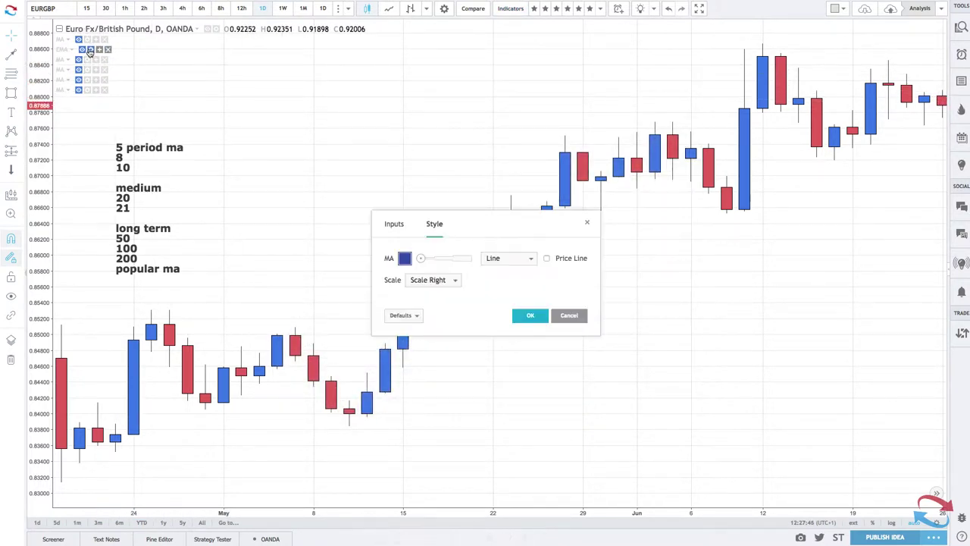
pyautogui.click(395, 224)
pyautogui.doubleClick(432, 259)
pyautogui.write('8')
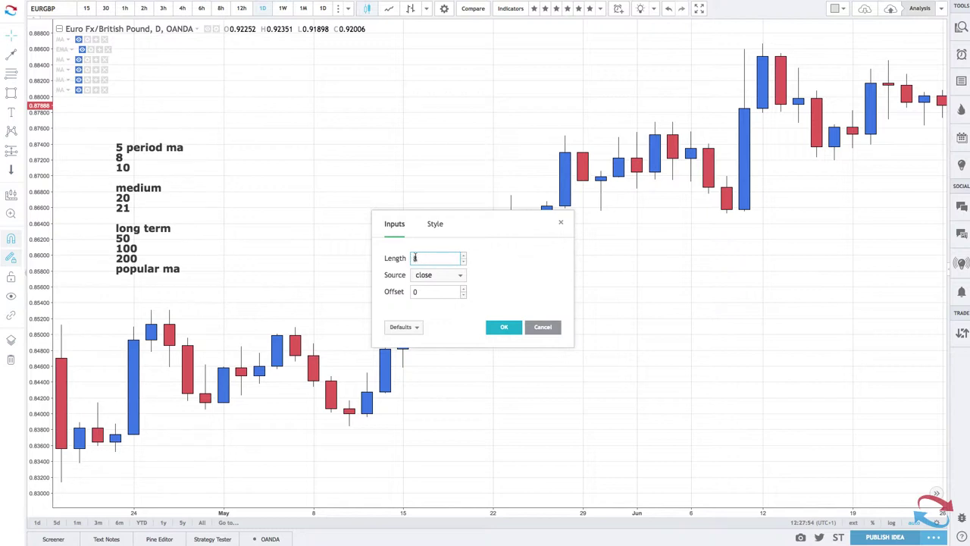
pyautogui.moveTo(474, 225); pyautogui.dragTo(666, 243)
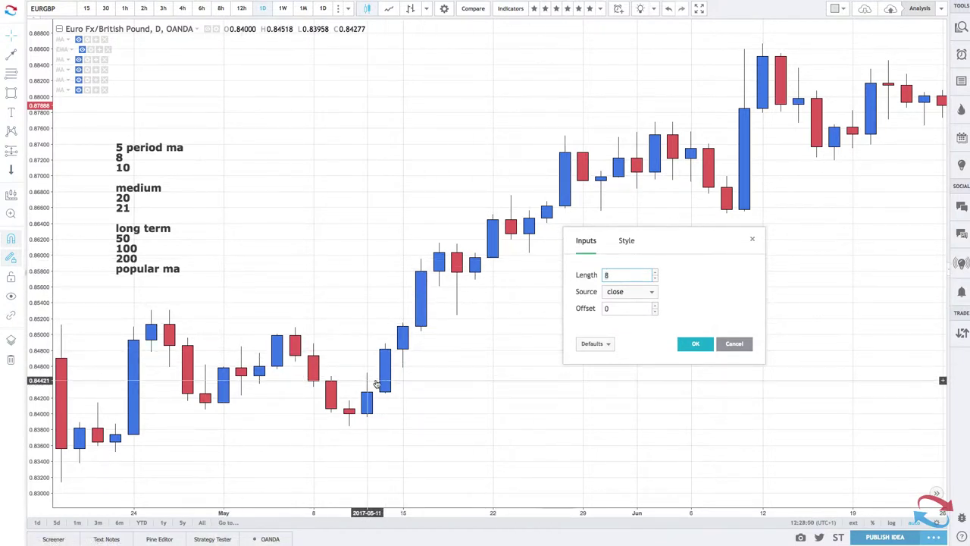
pyautogui.click(613, 274)
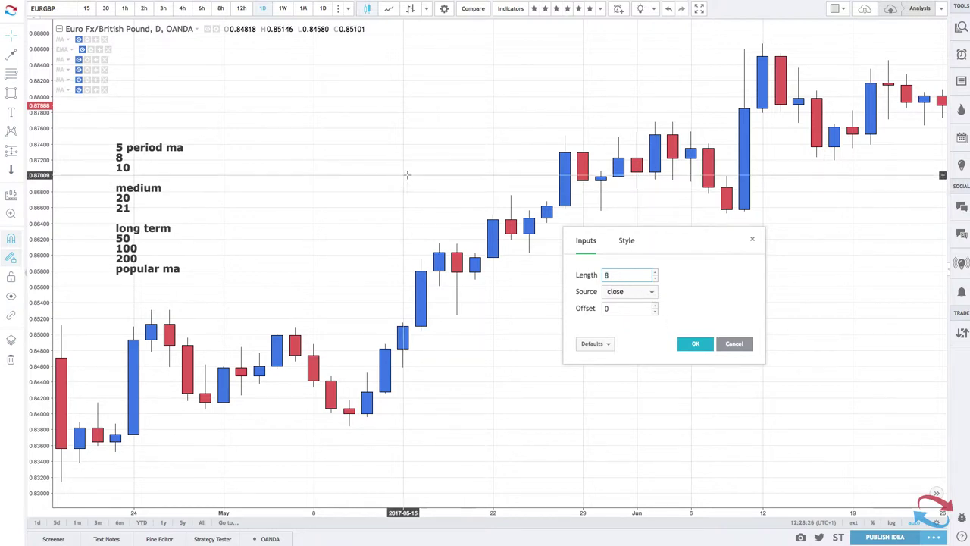
pyautogui.click(734, 344)
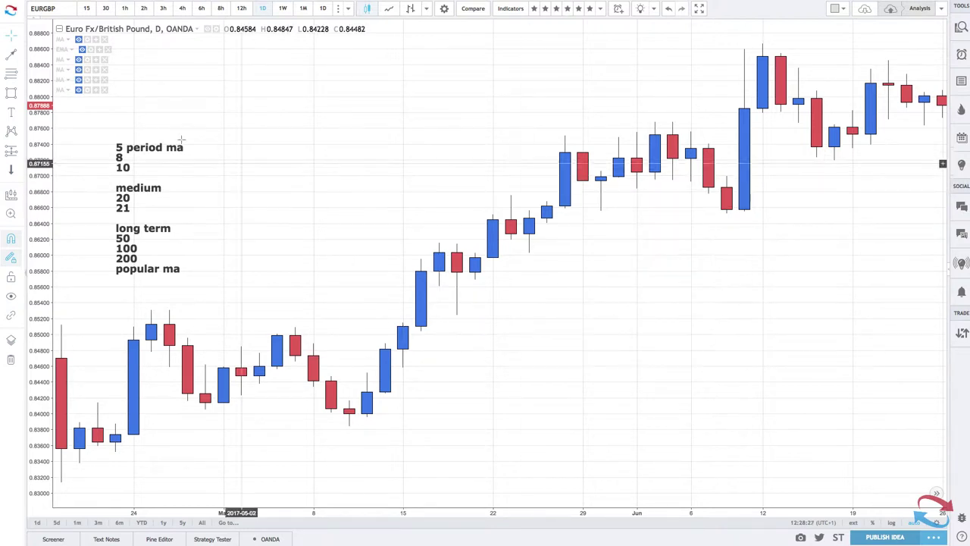
# Show the 8-period simple moving average again and check its length in the settings.
pyautogui.click(78, 40)
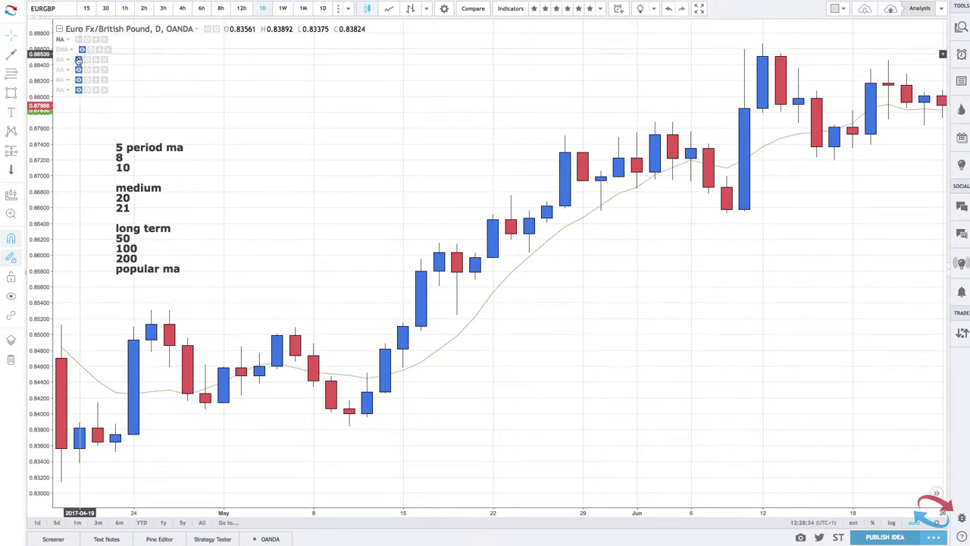
pyautogui.doubleClick(491, 299)
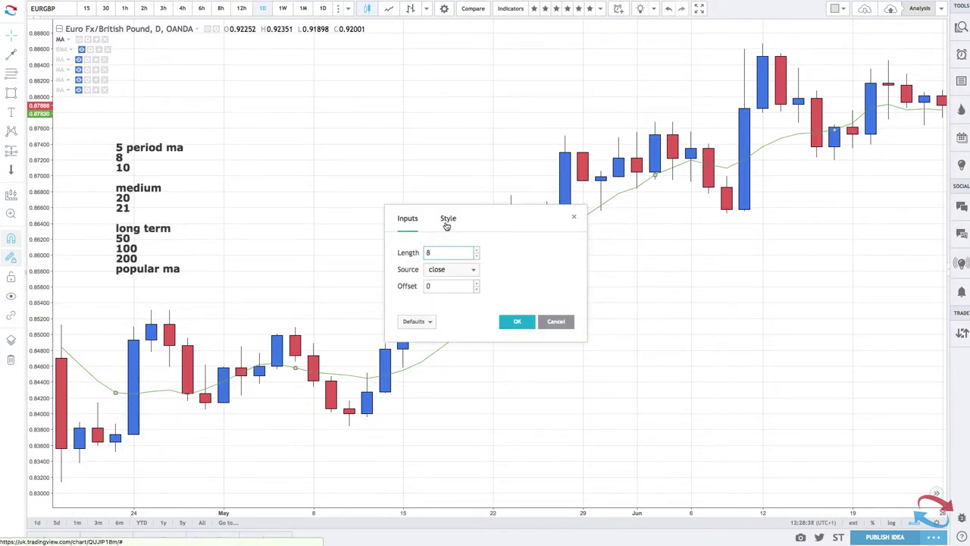
pyautogui.click(519, 321)
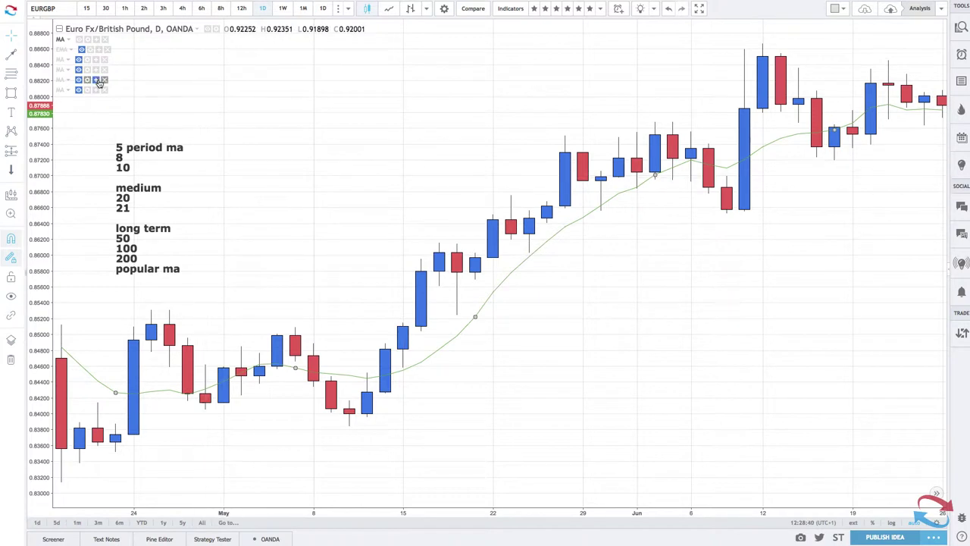
# Show the 20-period and 50-period moving averages on the chart and check their length settings.
pyautogui.click(87, 60)
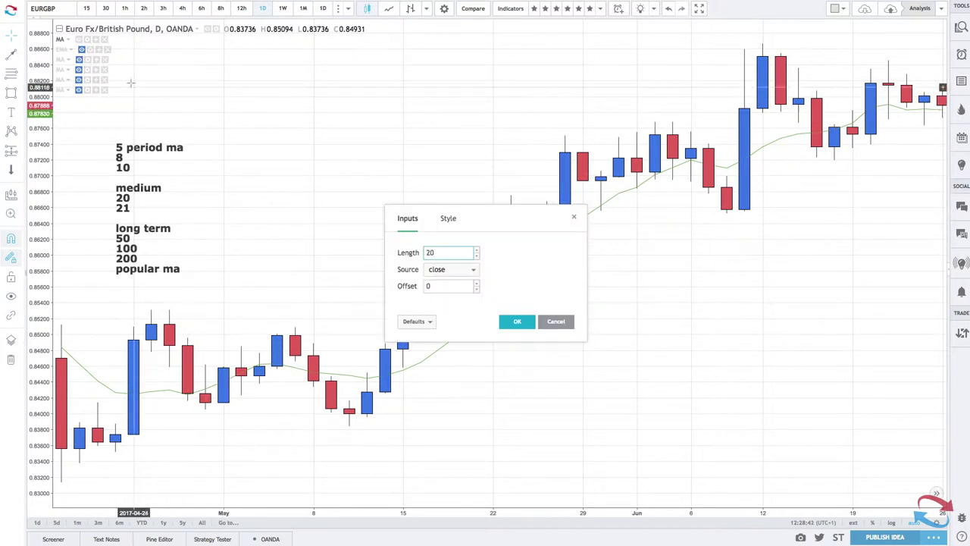
pyautogui.click(78, 59)
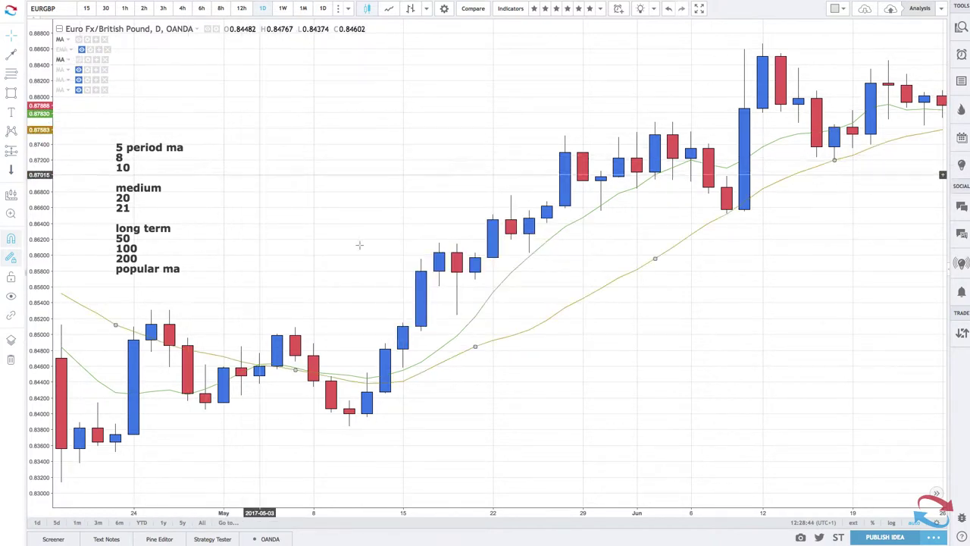
pyautogui.click(78, 69)
pyautogui.click(87, 70)
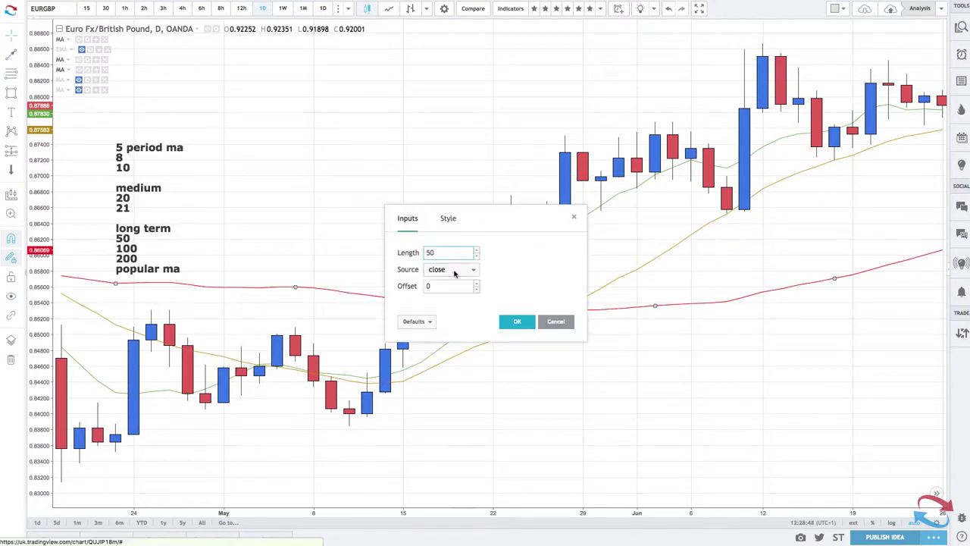
# Show the last two moving averages in the list and check the length of the 100-period one.
pyautogui.click(79, 89)
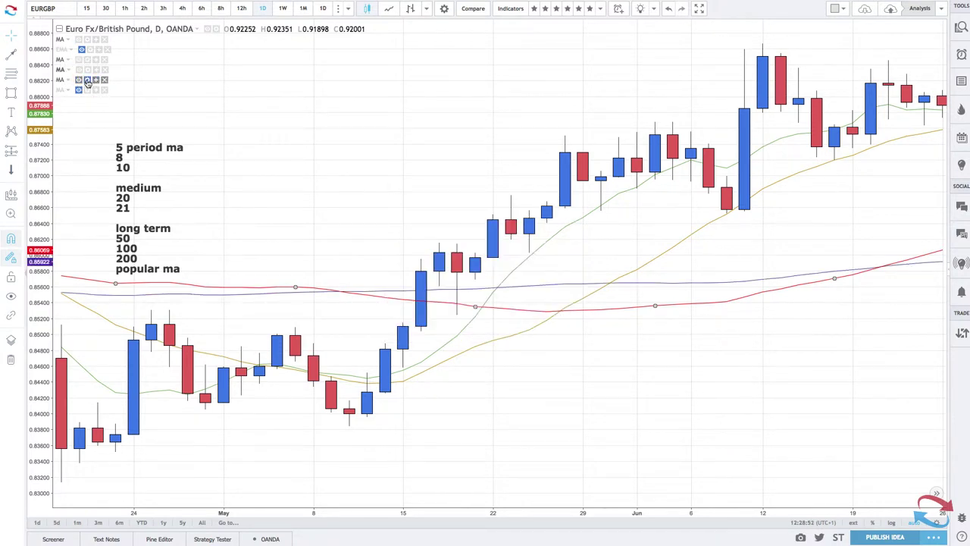
pyautogui.click(88, 90)
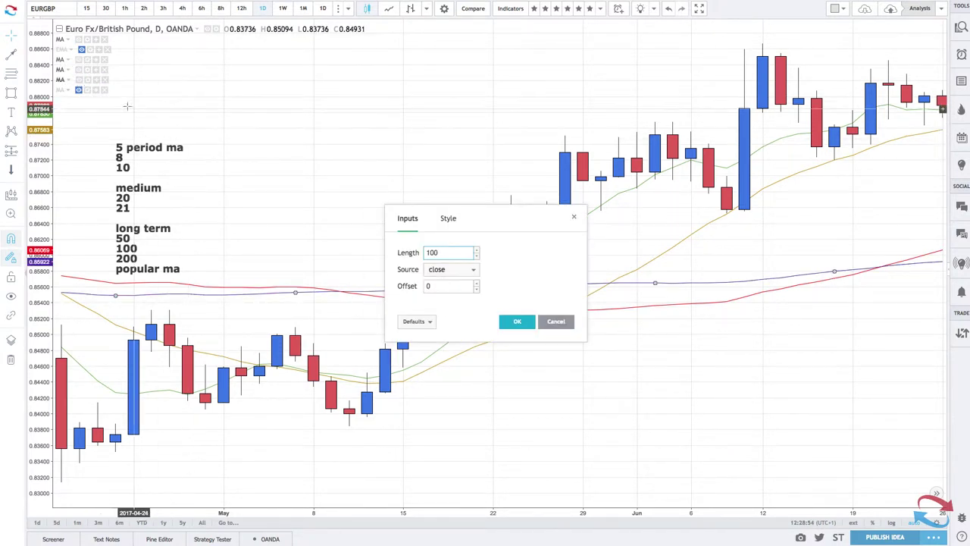
pyautogui.click(80, 92)
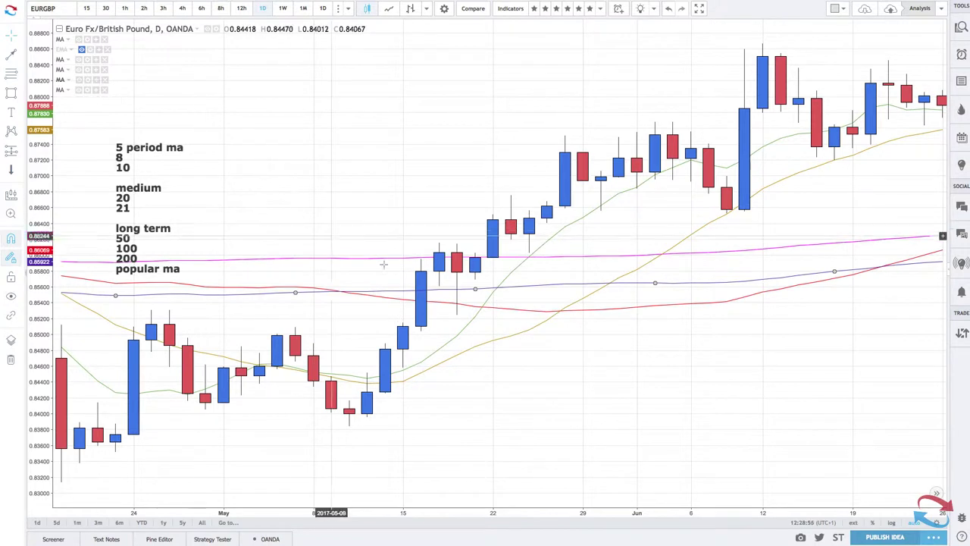
# Delete the text note of moving average periods from the chart and hide the last moving average in the list.
pyautogui.rightClick(152, 140)
pyautogui.click(135, 151)
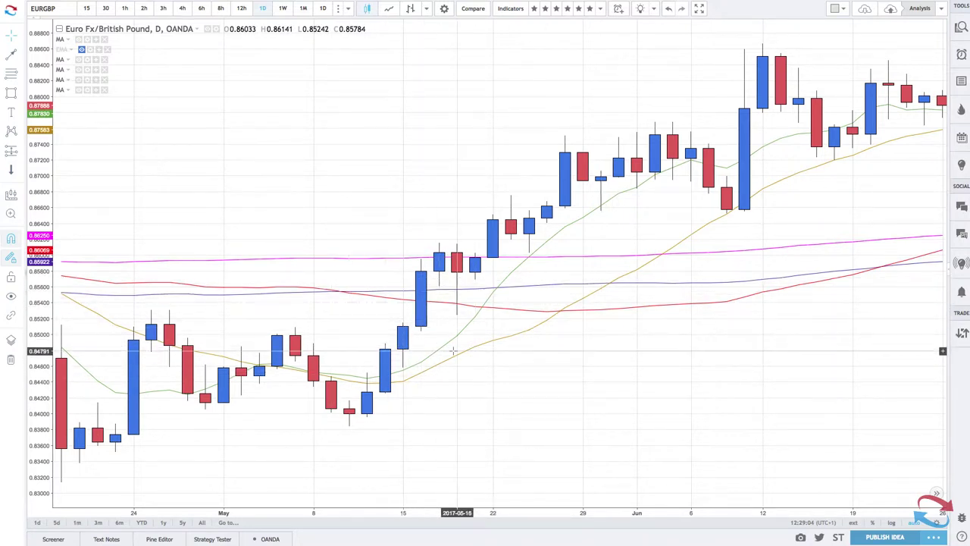
pyautogui.click(80, 90)
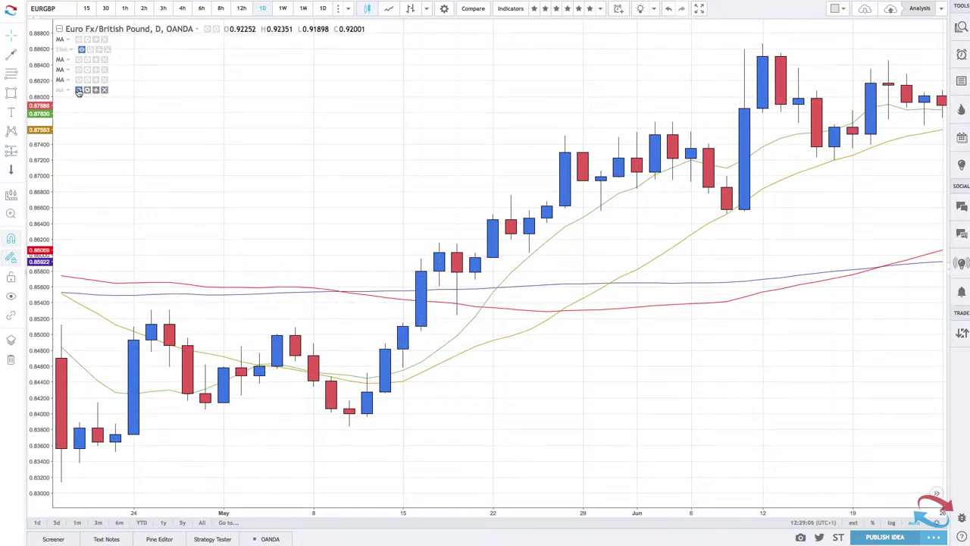
# Hide all moving averages except the 20-period one and check its length in the settings.
pyautogui.click(79, 81)
pyautogui.click(78, 70)
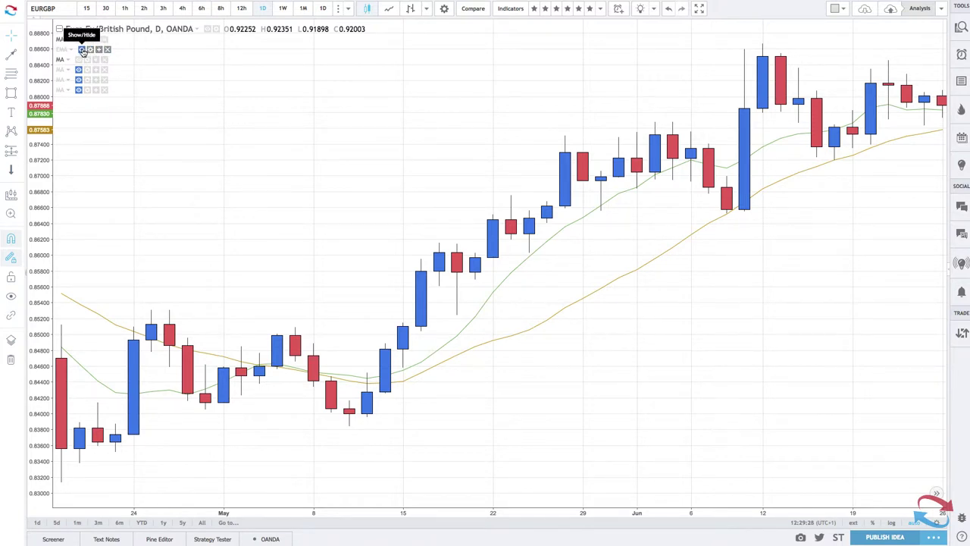
pyautogui.click(82, 48)
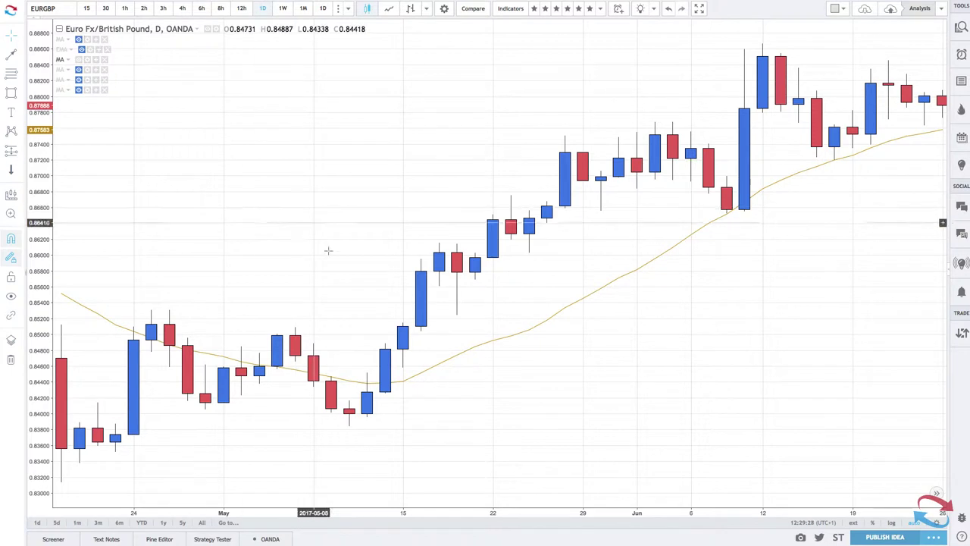
pyautogui.doubleClick(447, 364)
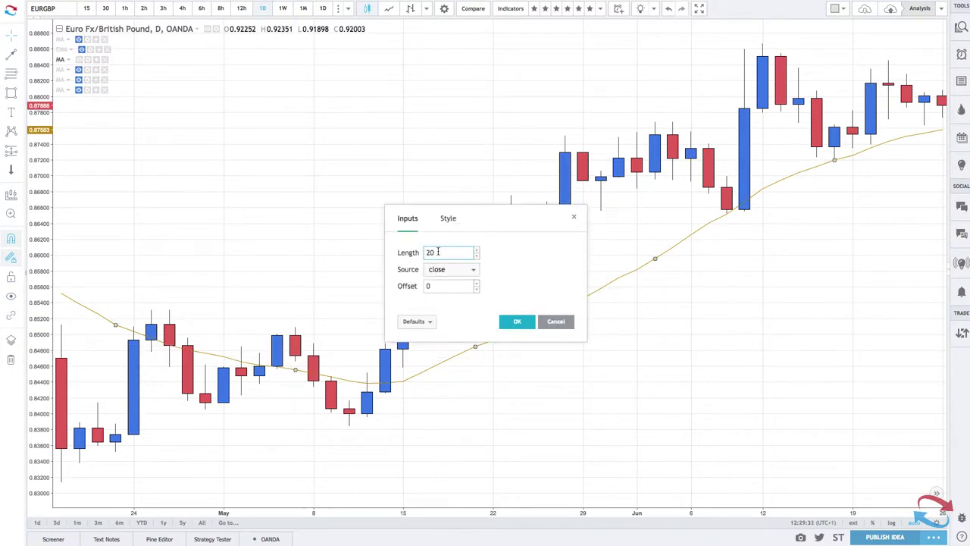
pyautogui.click(513, 322)
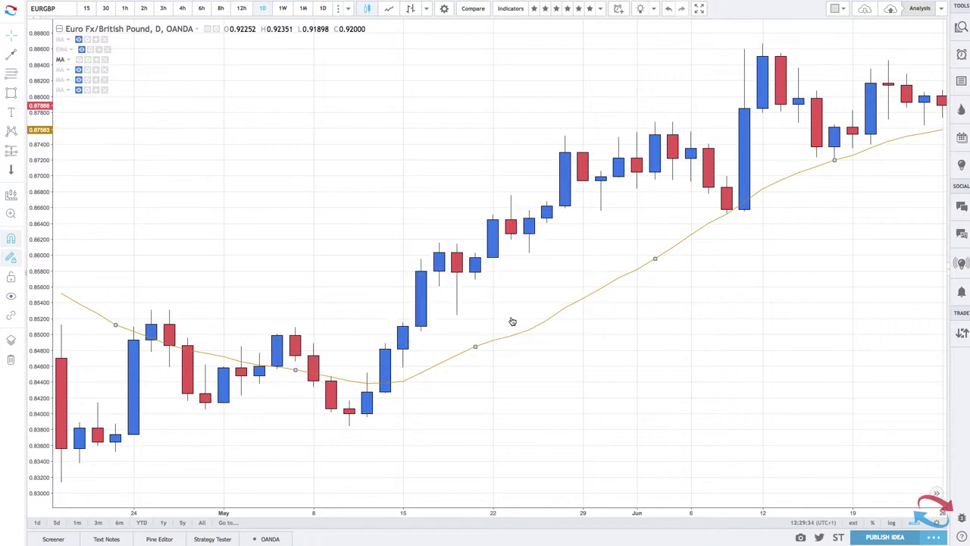
# Examine how price moves around the 20-period moving average on the daily chart from September 2016 to August 2017.
pyautogui.scroll(-5, 429, 385)
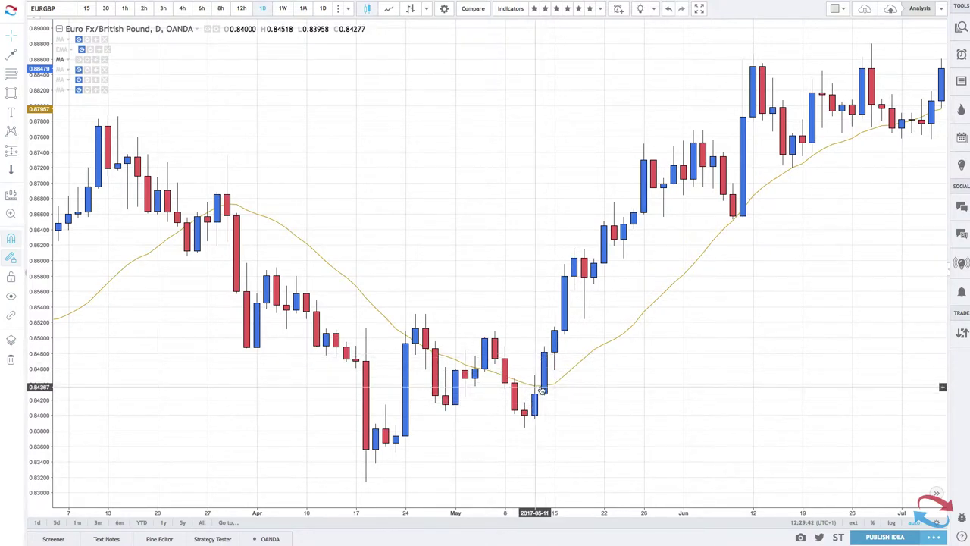
pyautogui.scroll(3, 544, 356)
pyautogui.hscroll(3, 543, 354)
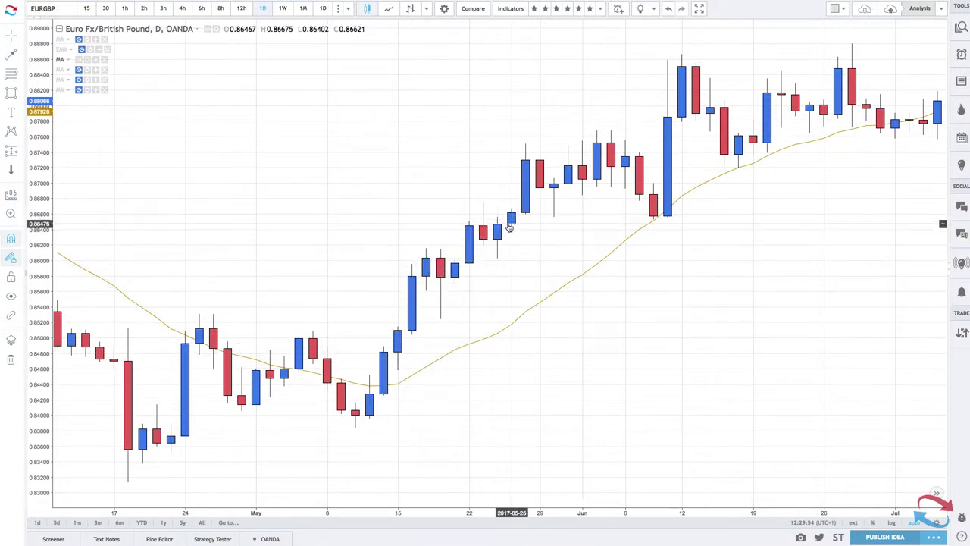
pyautogui.scroll(-2, 565, 179)
pyautogui.scroll(-2, 566, 179)
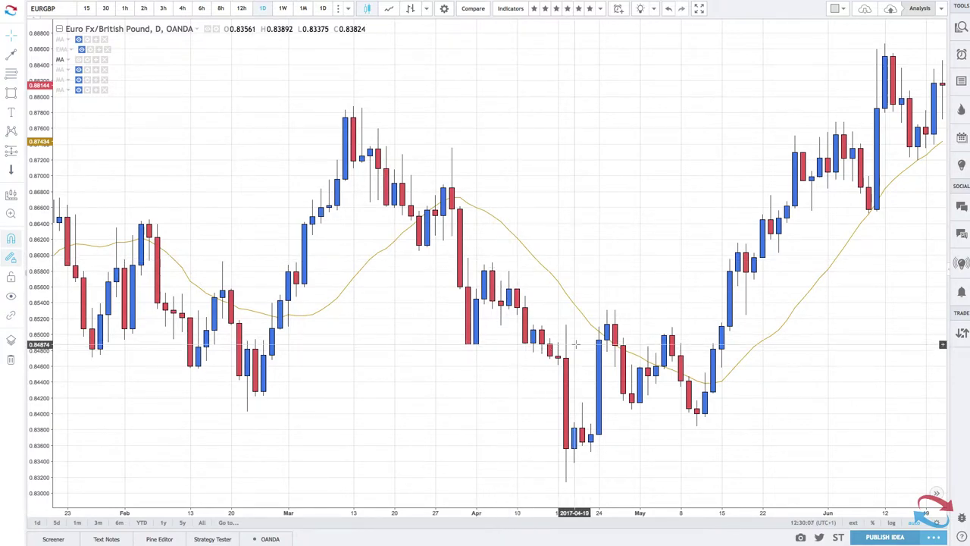
pyautogui.scroll(-5, 650, 387)
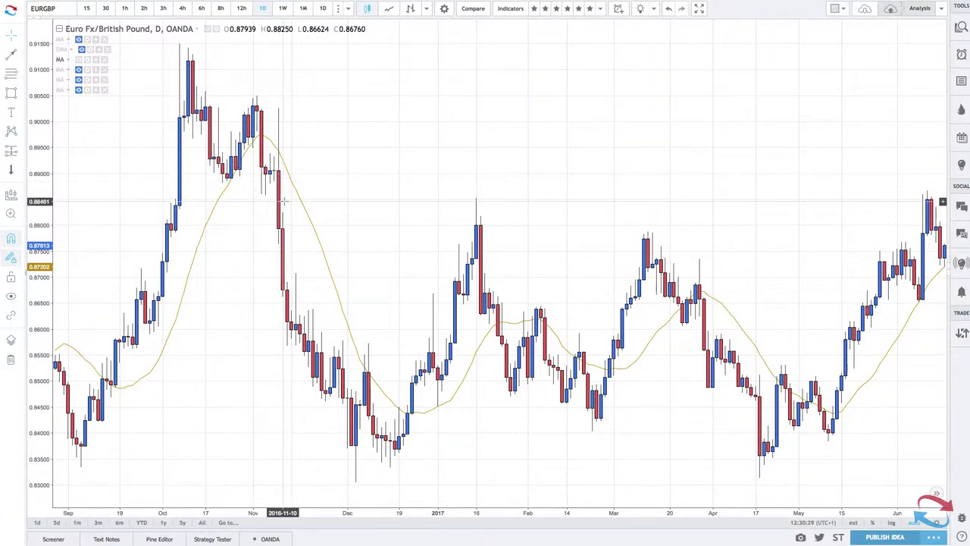
pyautogui.scroll(5, 282, 201)
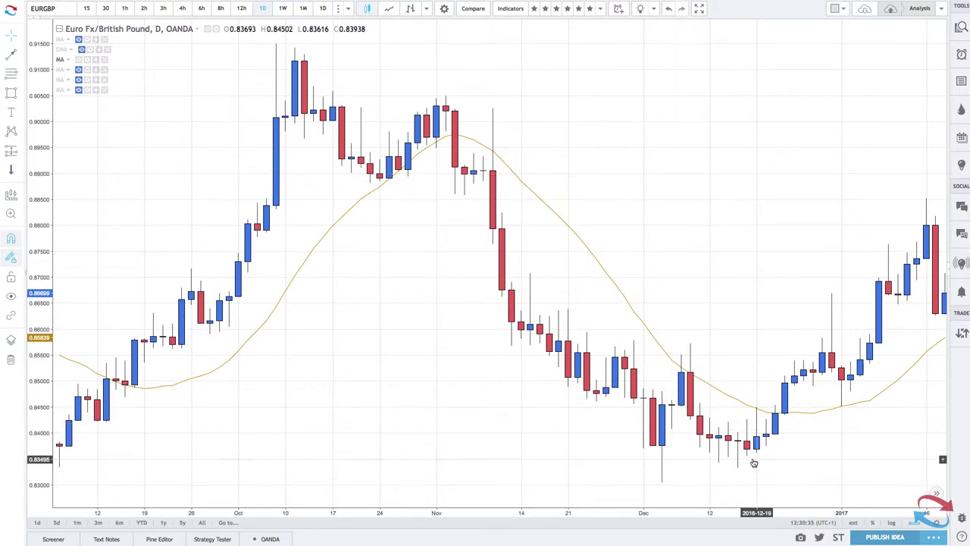
pyautogui.scroll(-1, 582, 281)
pyautogui.scroll(-1, 565, 273)
pyautogui.hscroll(10, 565, 273)
pyautogui.scroll(-4, 565, 273)
pyautogui.scroll(4, 565, 273)
pyautogui.scroll(-2, 566, 272)
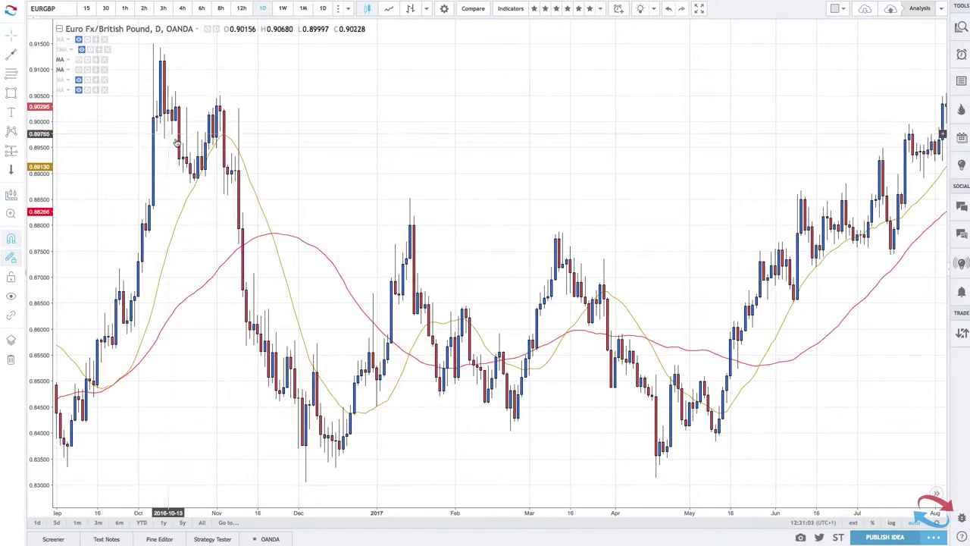
# Hide the 50-period moving average and show the 8-period one alongside the 20-period average.
pyautogui.click(79, 70)
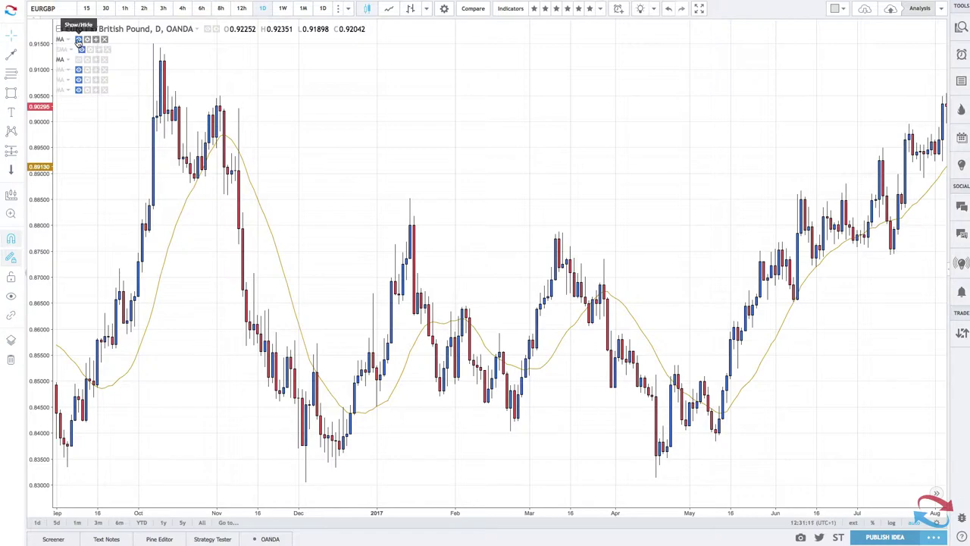
pyautogui.click(78, 39)
pyautogui.scroll(5, 241, 138)
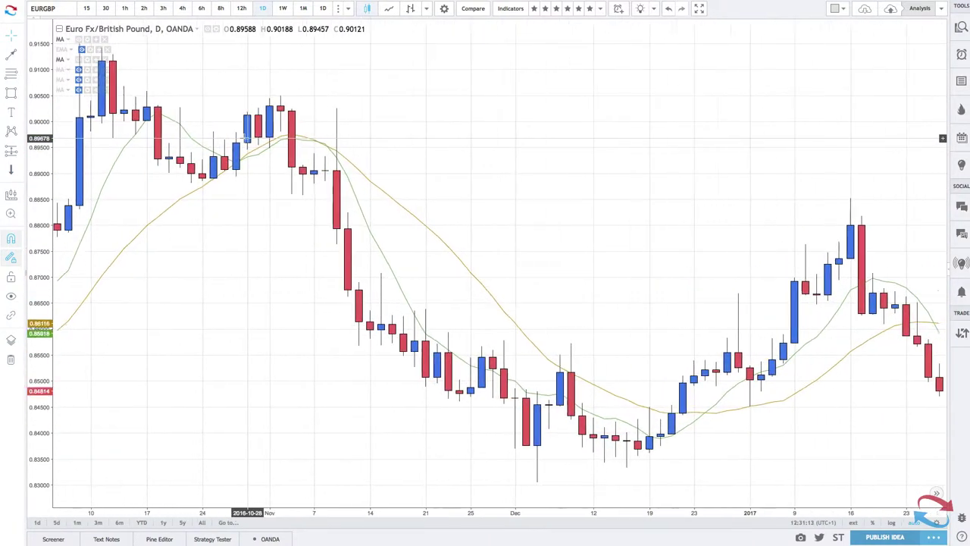
# Examine the crossovers of the 8-period and 20-period moving averages from September 2016 through April 2017.
pyautogui.hscroll(-3, 242, 137)
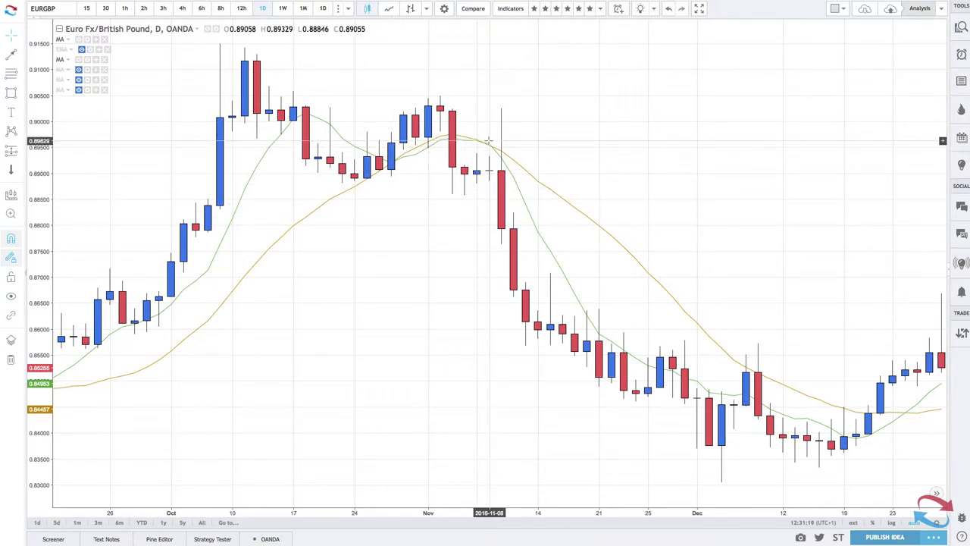
pyautogui.hscroll(-3, 249, 260)
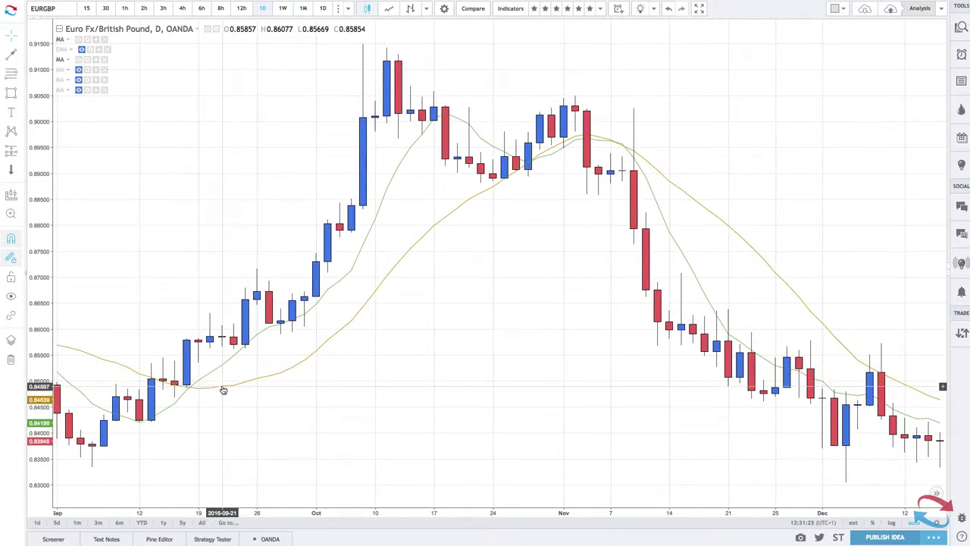
pyautogui.hscroll(-2, 224, 389)
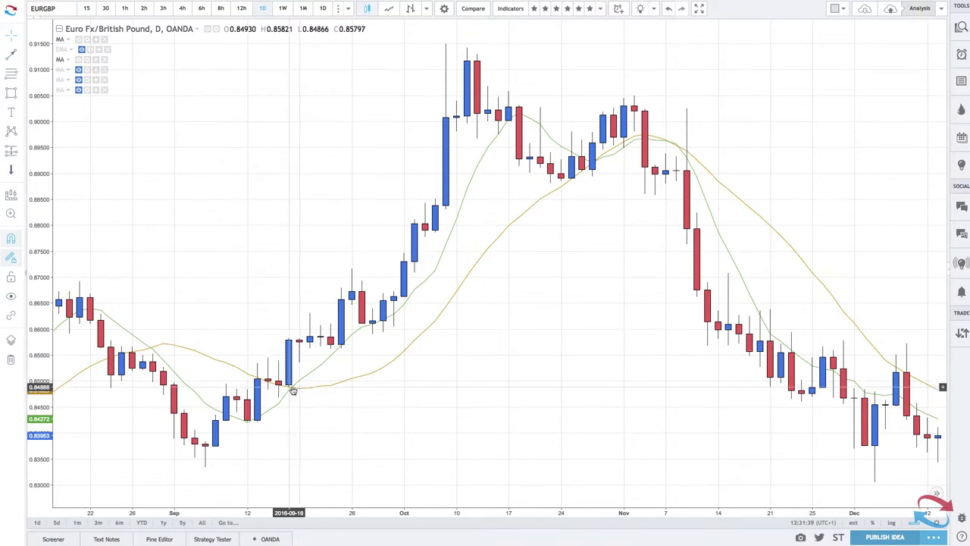
pyautogui.scroll(3, 450, 313)
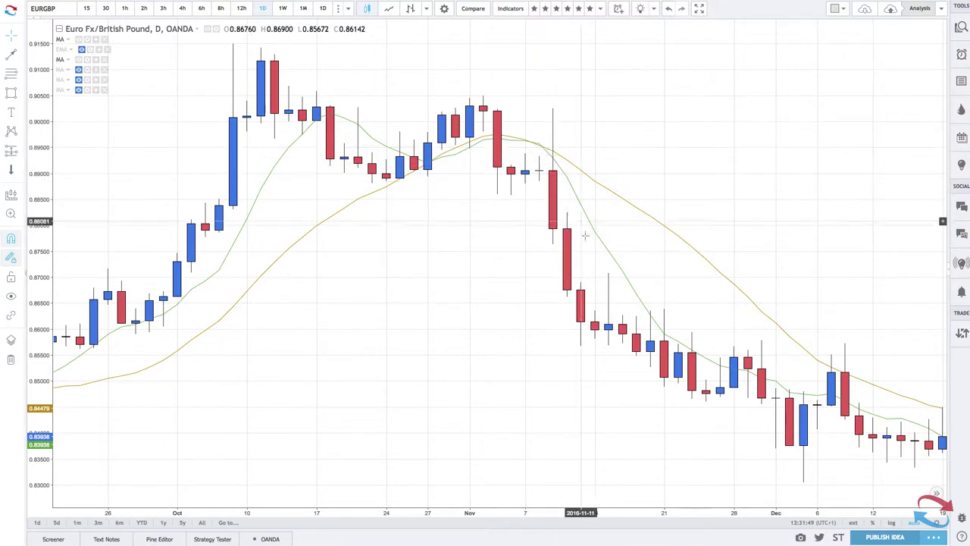
pyautogui.hscroll(10, 598, 261)
pyautogui.hscroll(10, 598, 261)
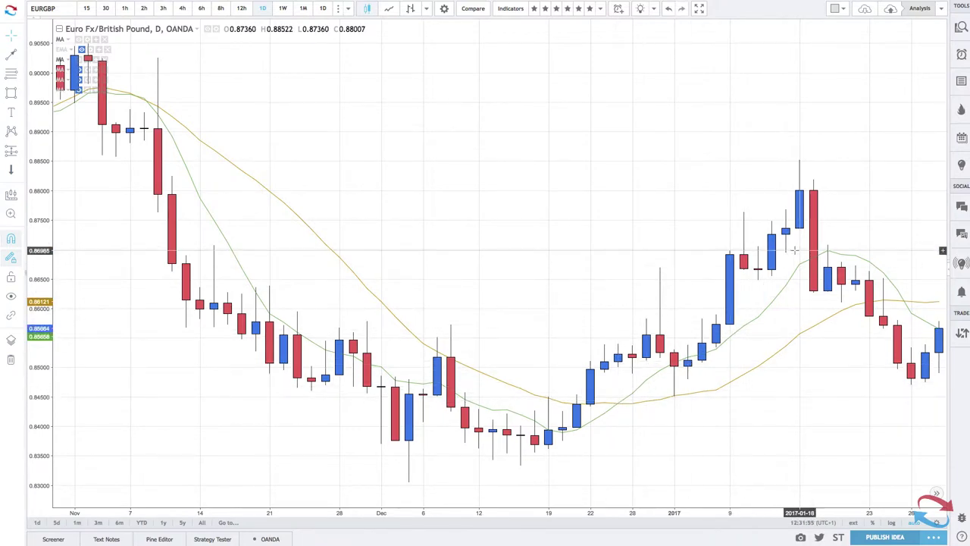
pyautogui.hscroll(10, 728, 303)
pyautogui.hscroll(10, 681, 241)
pyautogui.hscroll(4, 699, 246)
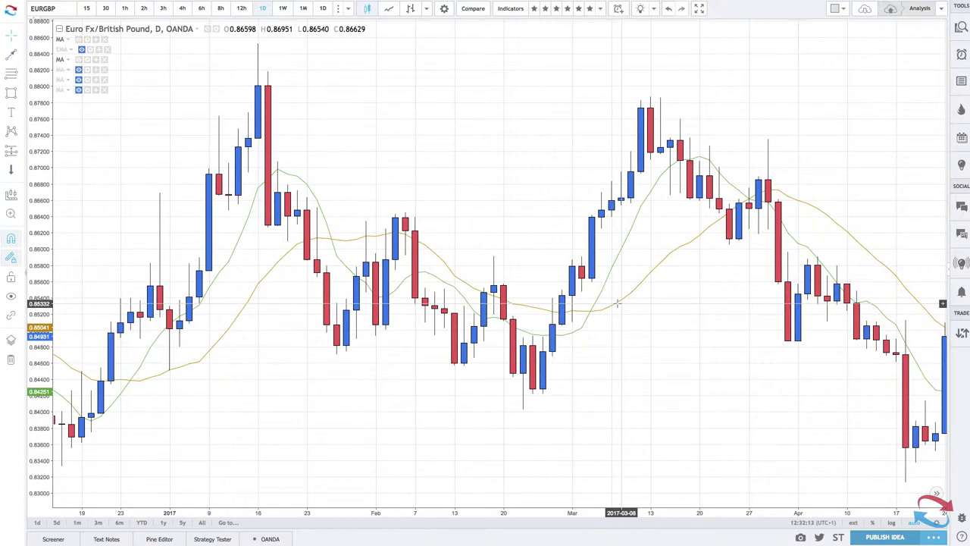
# Review the 8-period and 20-period averages again around the rise and fall between August 2016 and January 2017.
pyautogui.scroll(-5, 618, 304)
pyautogui.hscroll(-2, 617, 304)
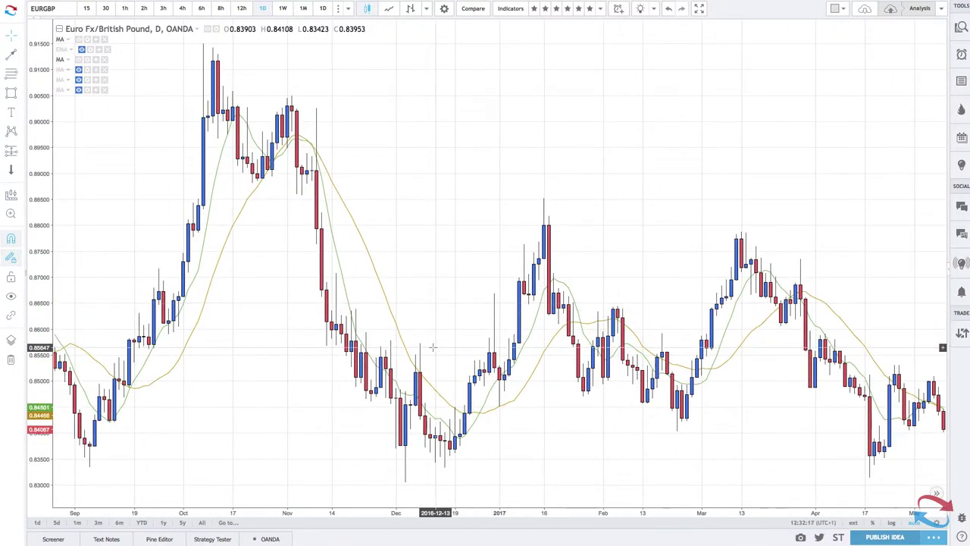
pyautogui.hscroll(-5, 353, 364)
pyautogui.scroll(1, 356, 364)
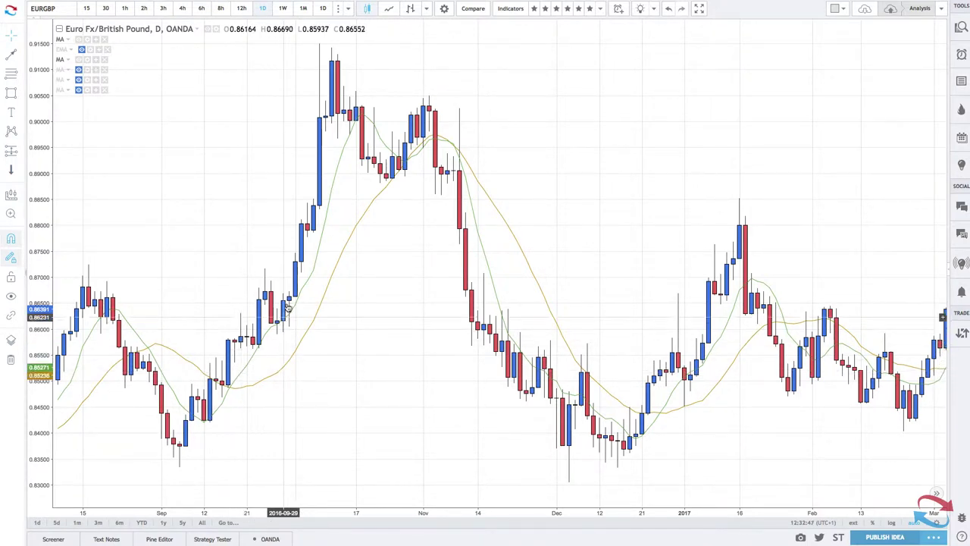
pyautogui.moveTo(358, 267); pyautogui.dragTo(451, 269)
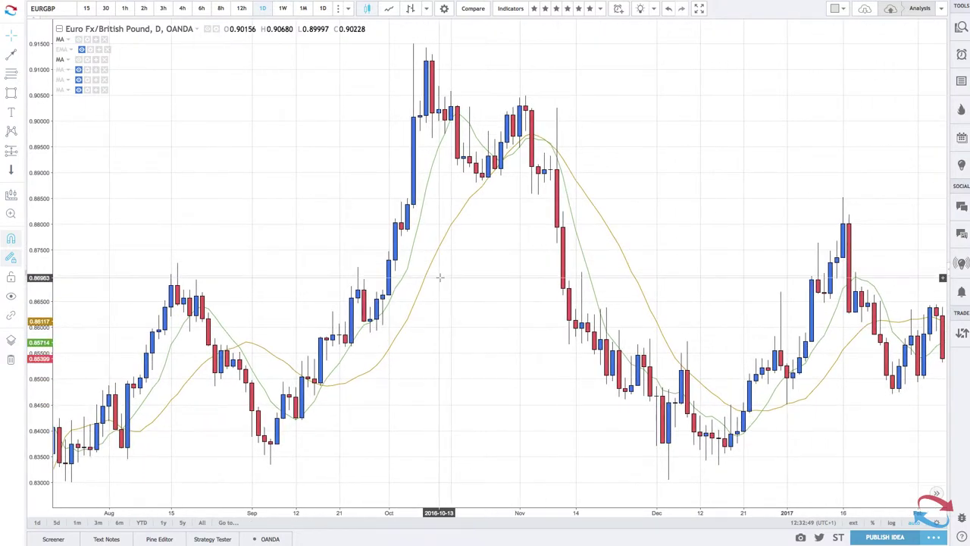
pyautogui.scroll(5, 439, 277)
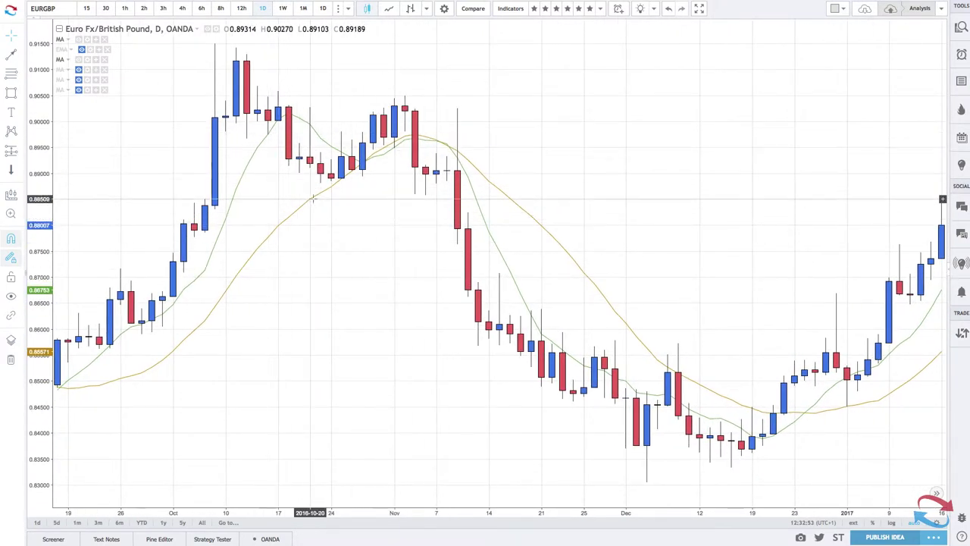
pyautogui.scroll(-2, 318, 283)
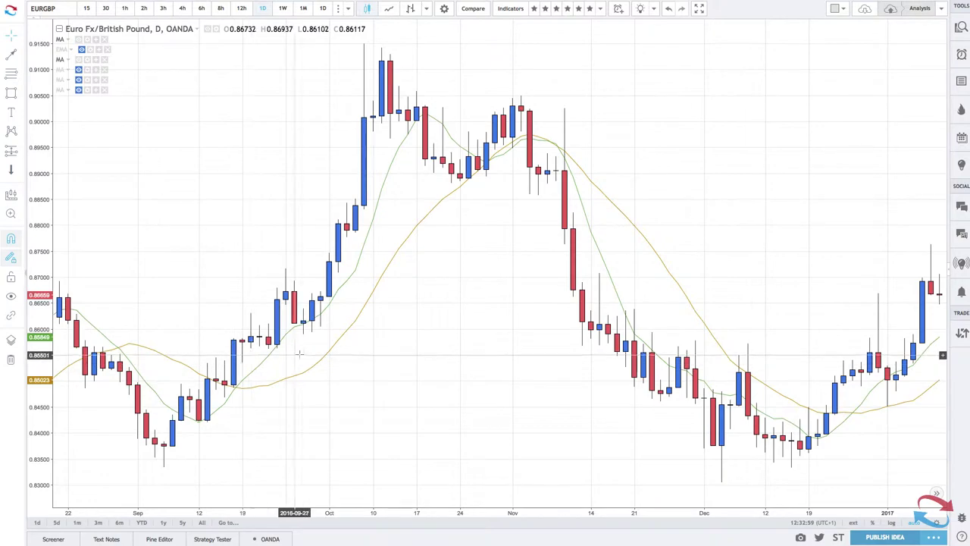
# Look back through earlier price history to mid-2015 and examine how the two moving averages cross there.
pyautogui.scroll(-6, 519, 246)
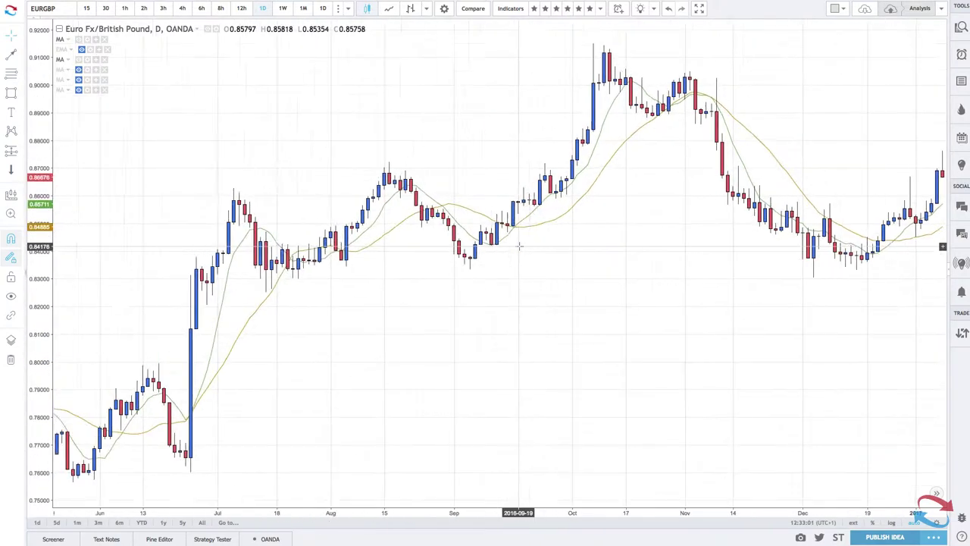
pyautogui.scroll(4, 519, 246)
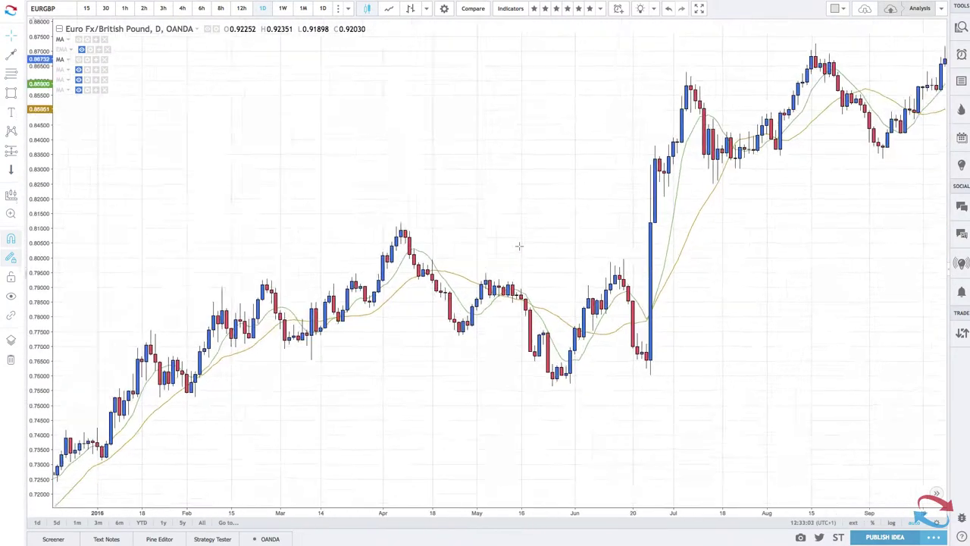
pyautogui.scroll(-5, 343, 353)
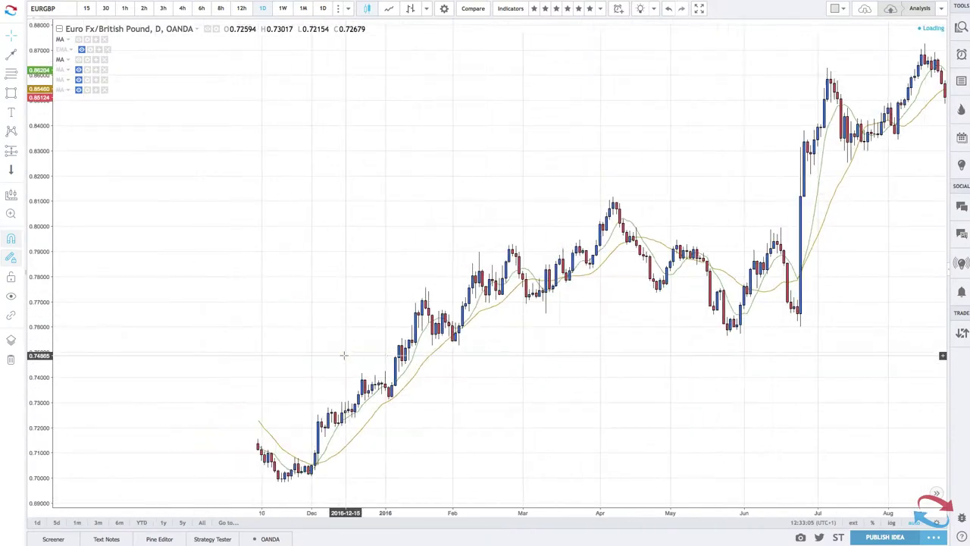
pyautogui.scroll(5, 344, 355)
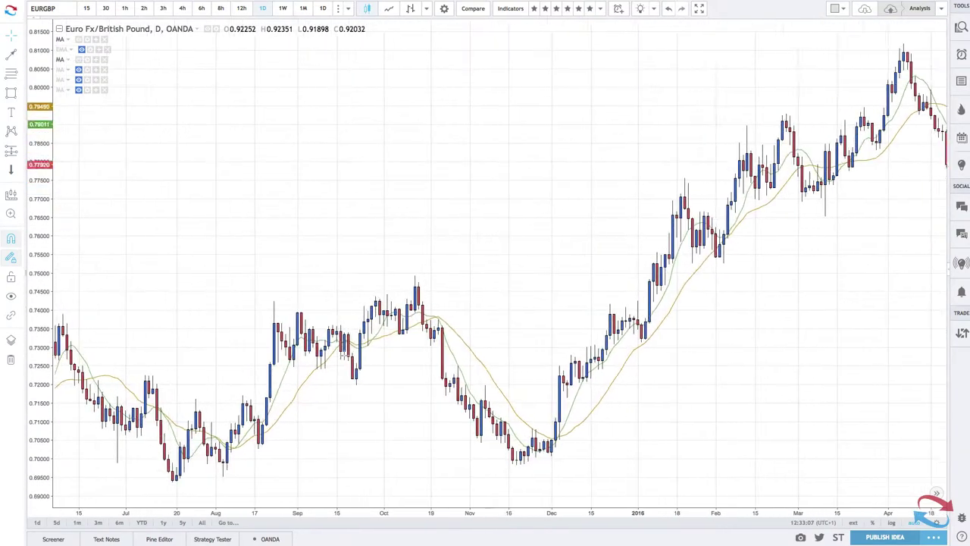
pyautogui.scroll(2, 345, 355)
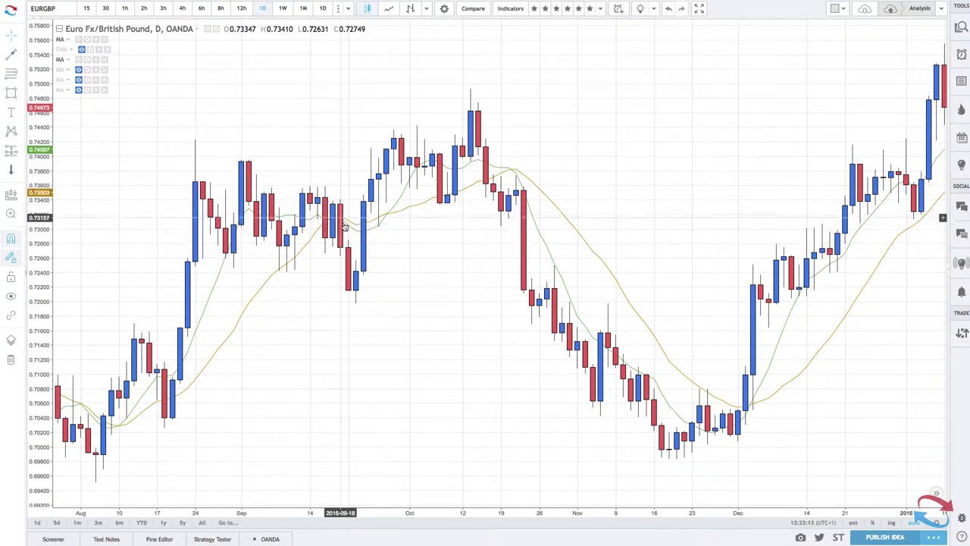
# Follow the 8-period and 20-period crossovers forward from August 2015 through the 2016 rally to March 2017.
pyautogui.scroll(-5, 455, 166)
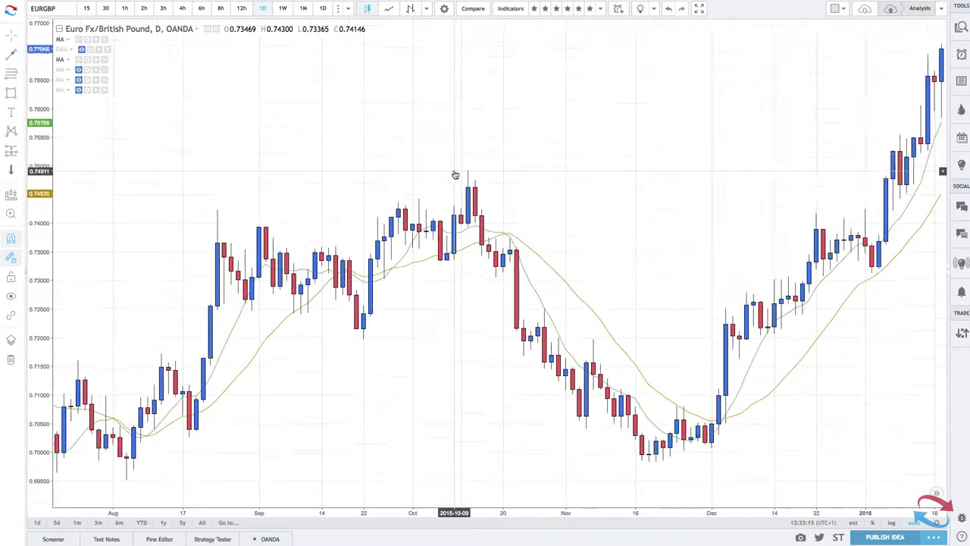
pyautogui.scroll(4, 455, 175)
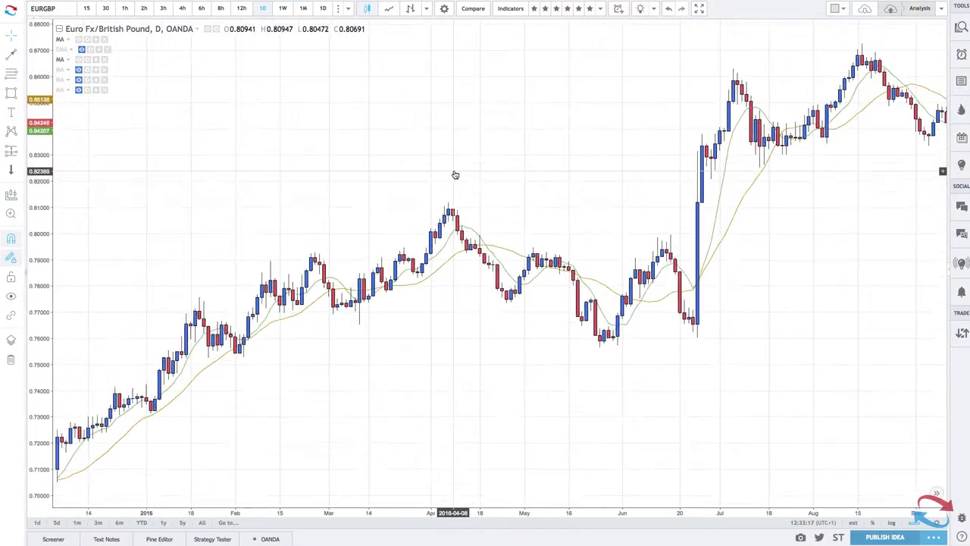
pyautogui.scroll(4, 455, 175)
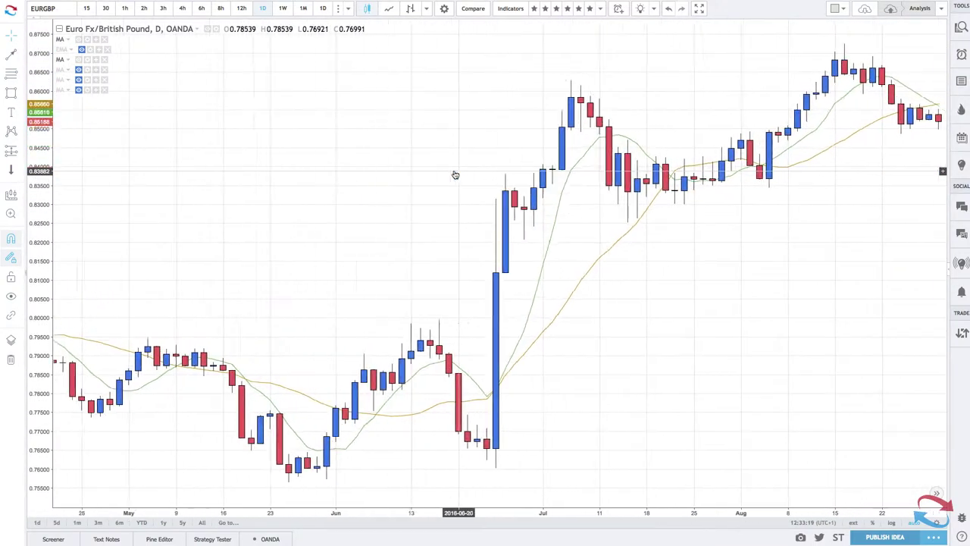
pyautogui.scroll(-5, 422, 179)
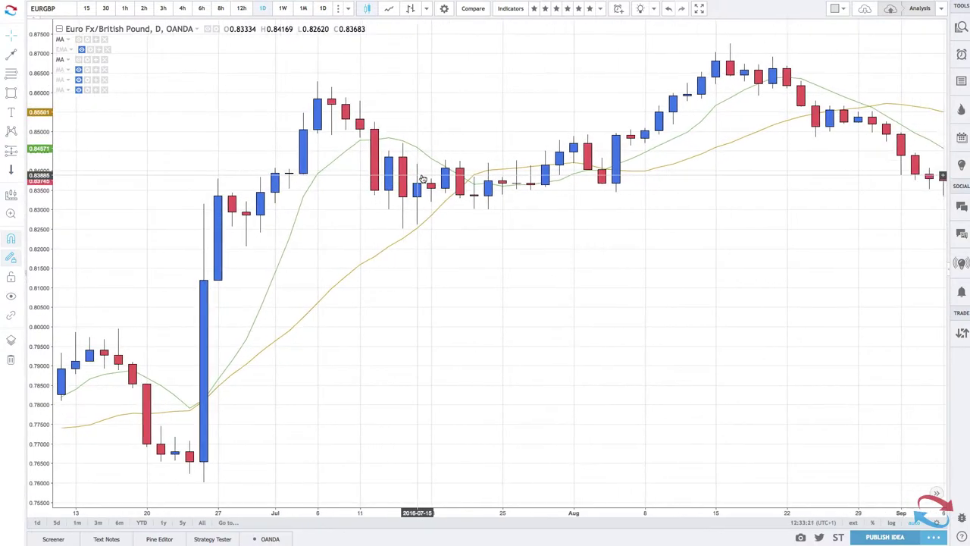
pyautogui.hscroll(5, 423, 178)
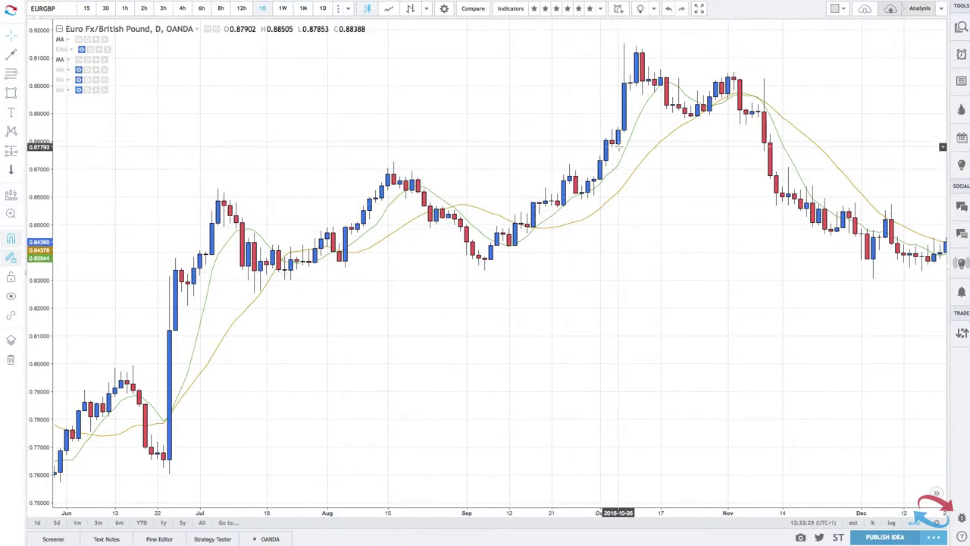
pyautogui.scroll(-5, 568, 213)
pyautogui.hscroll(5, 568, 213)
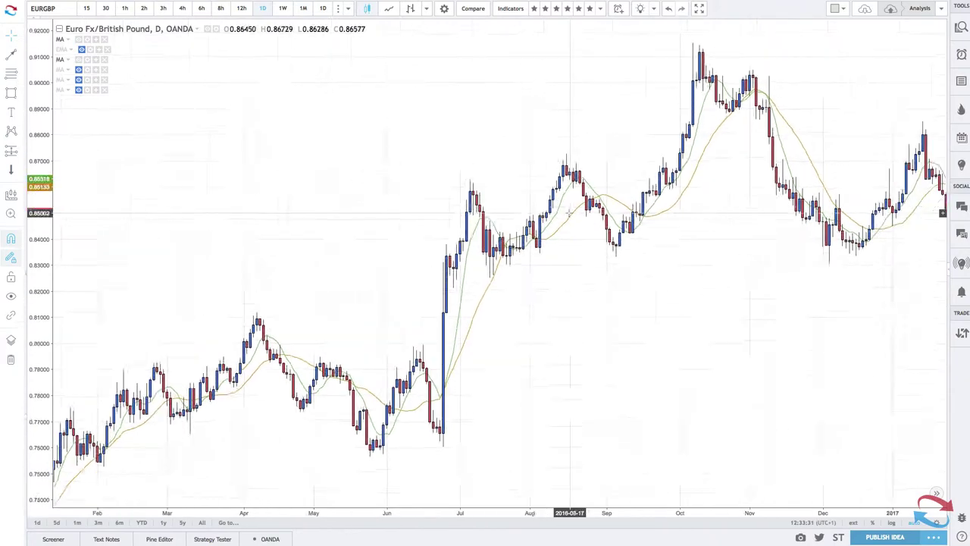
pyautogui.scroll(6, 568, 213)
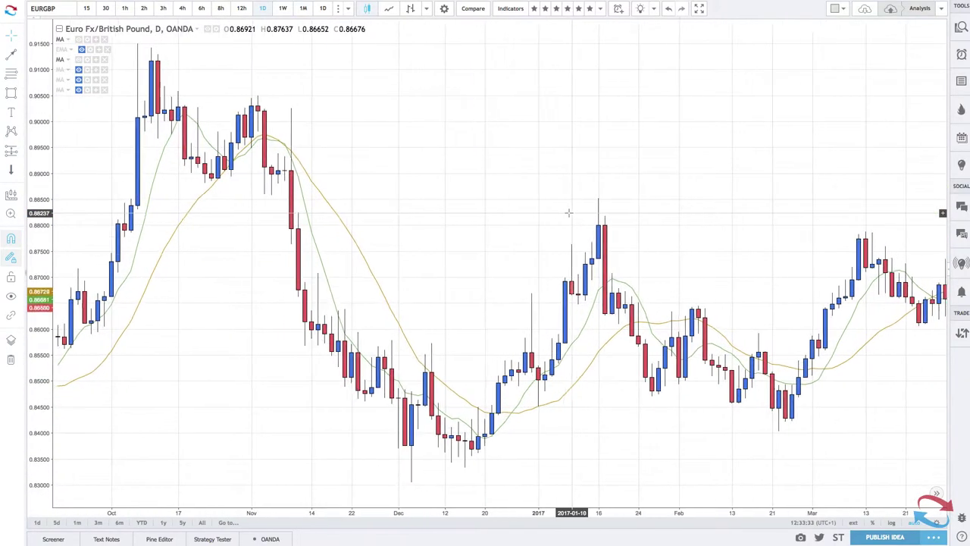
# Examine the mid-September 2016 crossover of the 8-period and 20-period moving averages up close.
pyautogui.scroll(1, 568, 213)
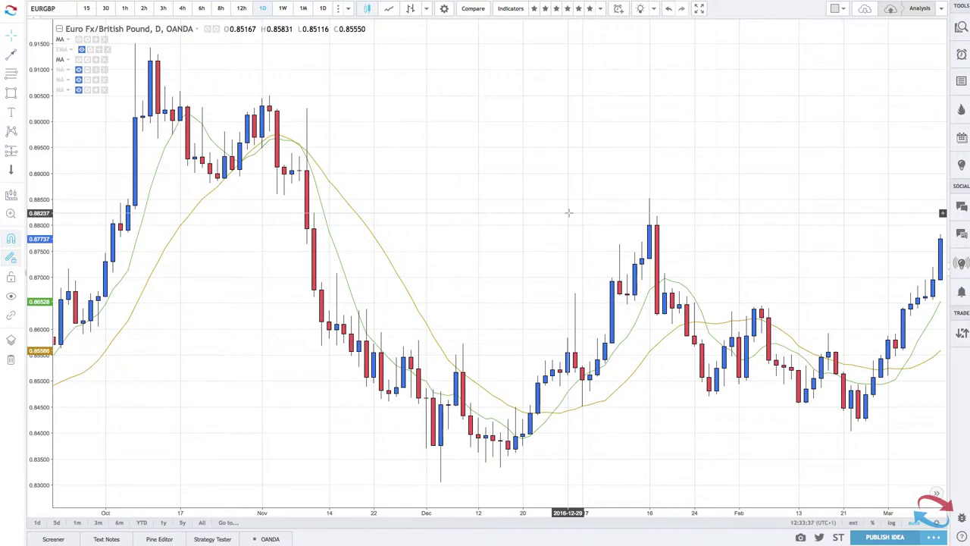
pyautogui.scroll(-1, 568, 213)
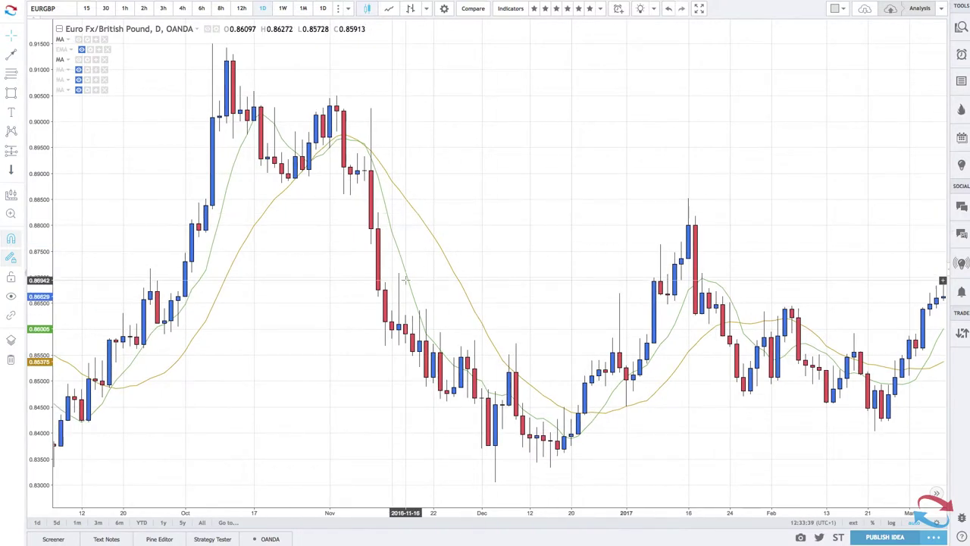
pyautogui.hscroll(-4, 304, 347)
pyautogui.hscroll(-4, 302, 348)
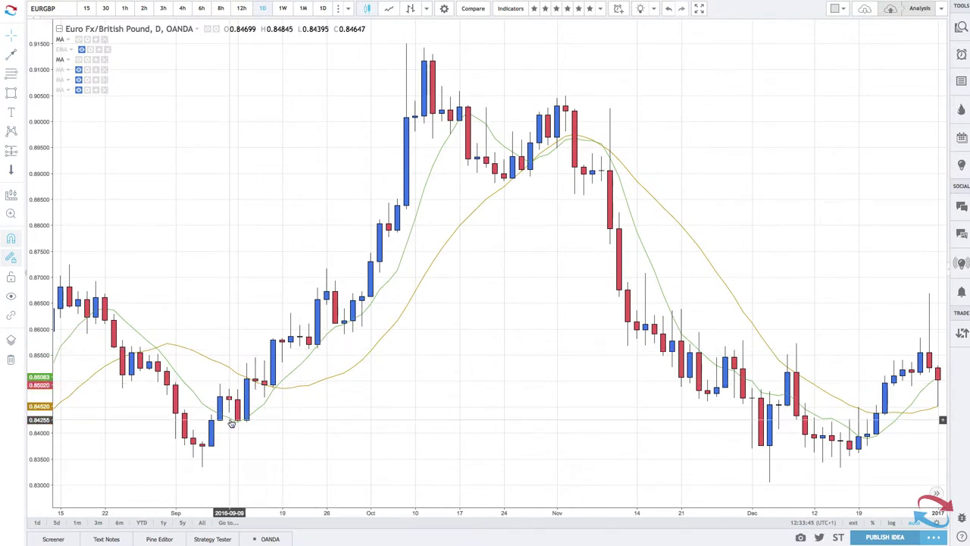
pyautogui.scroll(3, 231, 423)
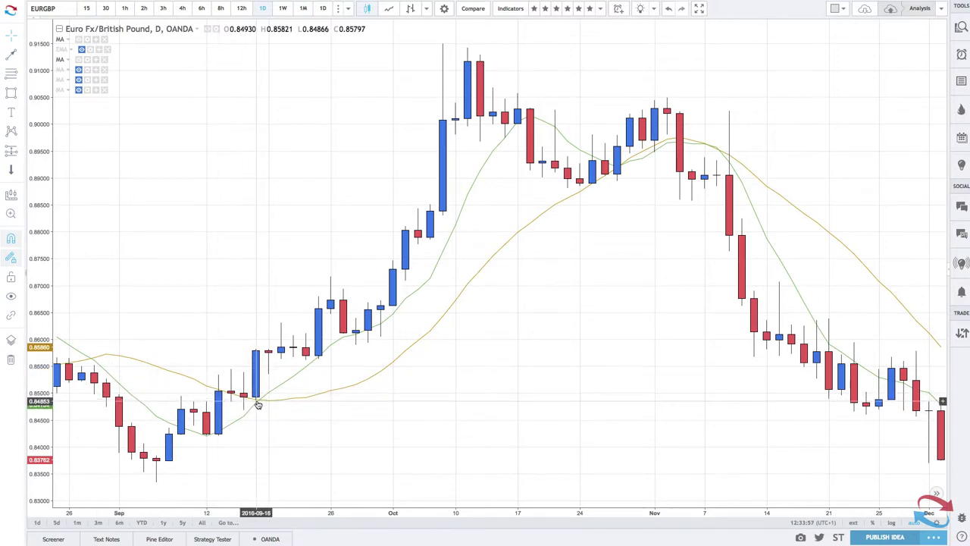
pyautogui.scroll(5, 266, 397)
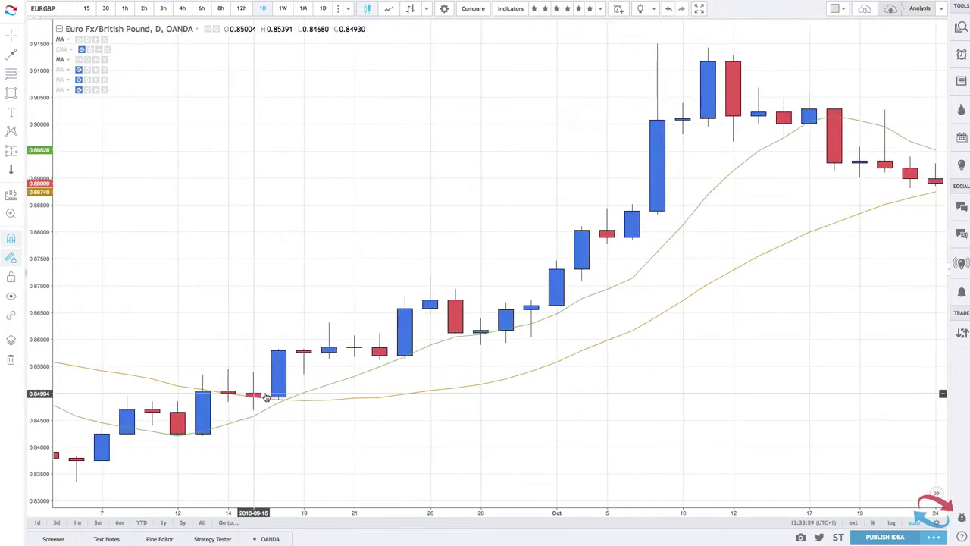
# Draw a red arrow from below the candles up to the moving average crossover at 16 September 2016.
pyautogui.click(11, 56)
pyautogui.click(303, 452)
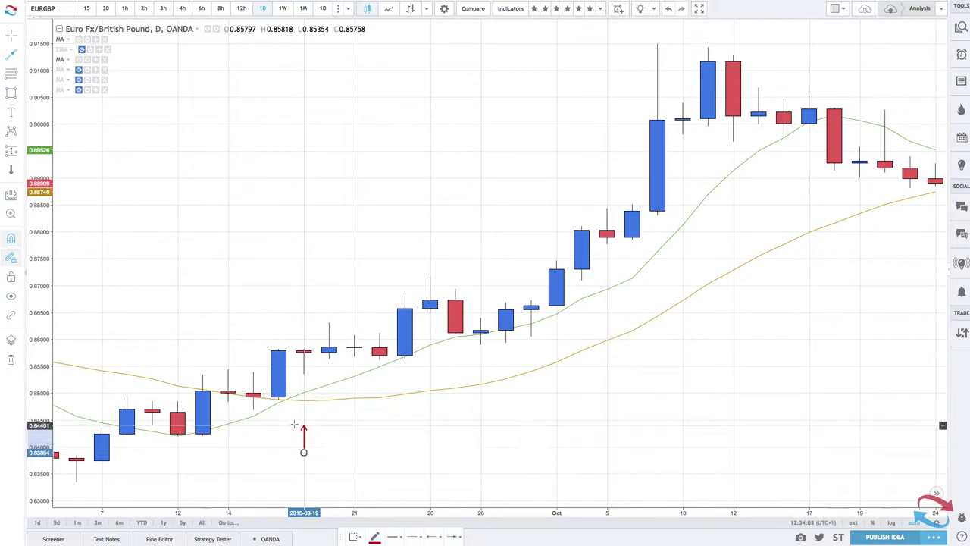
pyautogui.click(280, 400)
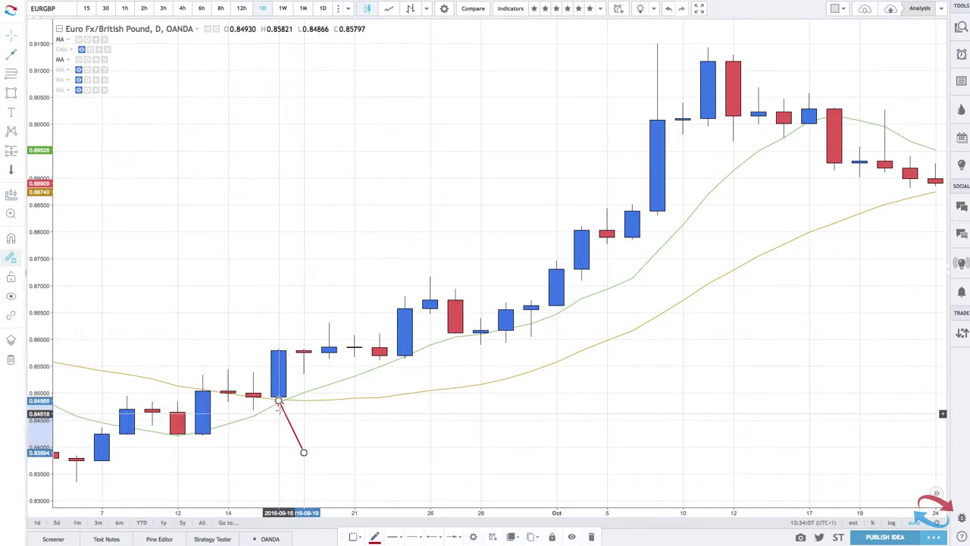
pyautogui.moveTo(279, 400)
pyautogui.mouseDown()
pyautogui.moveTo(304, 407)
pyautogui.moveTo(279, 410)
pyautogui.mouseUp()
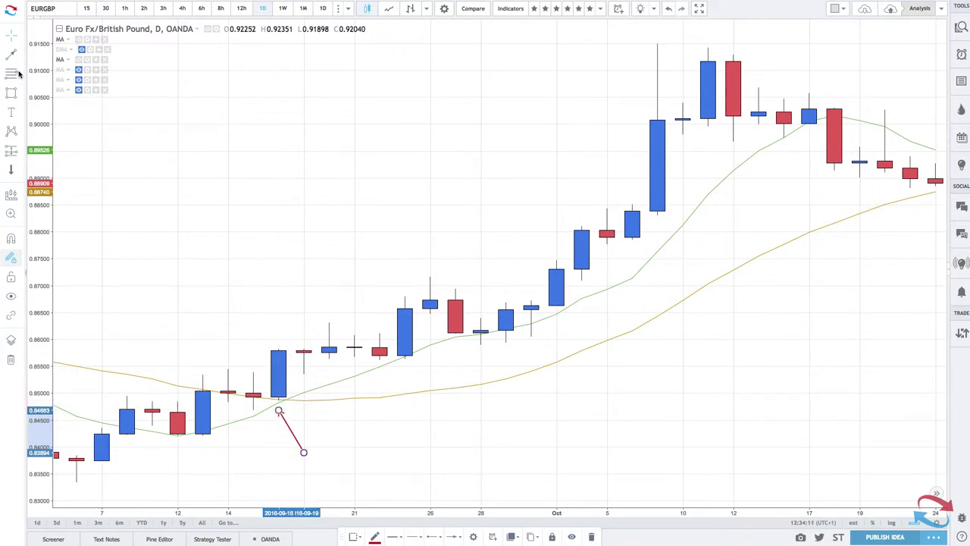
# Circle the mid-September 2016 crossover with a small ellipse and remove the arrow pointing at it.
pyautogui.click(19, 94)
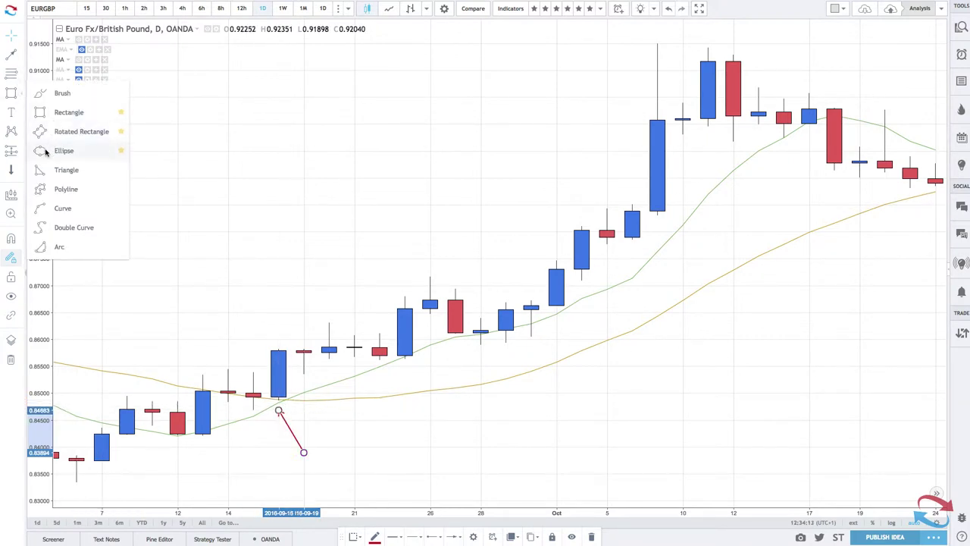
pyautogui.click(46, 152)
pyautogui.click(259, 381)
pyautogui.click(303, 419)
pyautogui.click(278, 421)
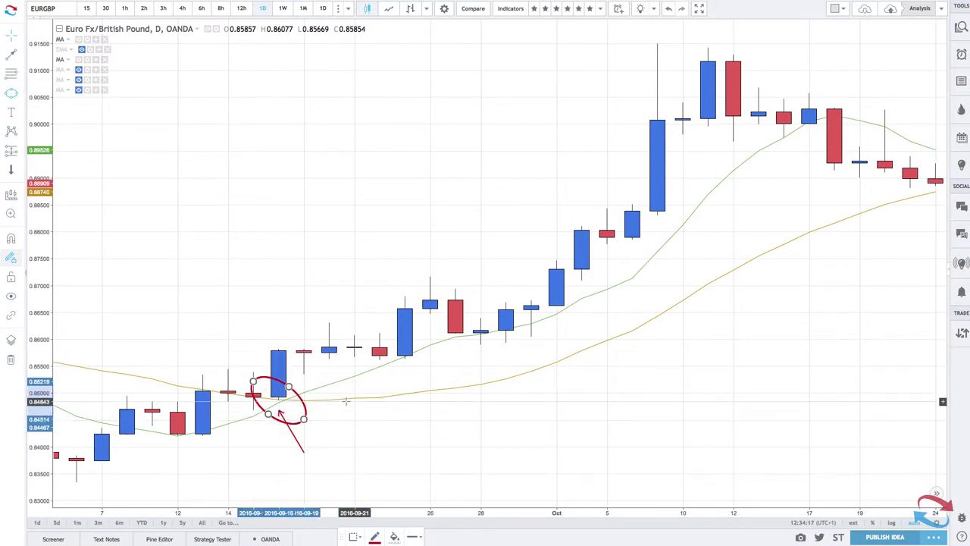
pyautogui.moveTo(256, 383); pyautogui.dragTo(267, 383)
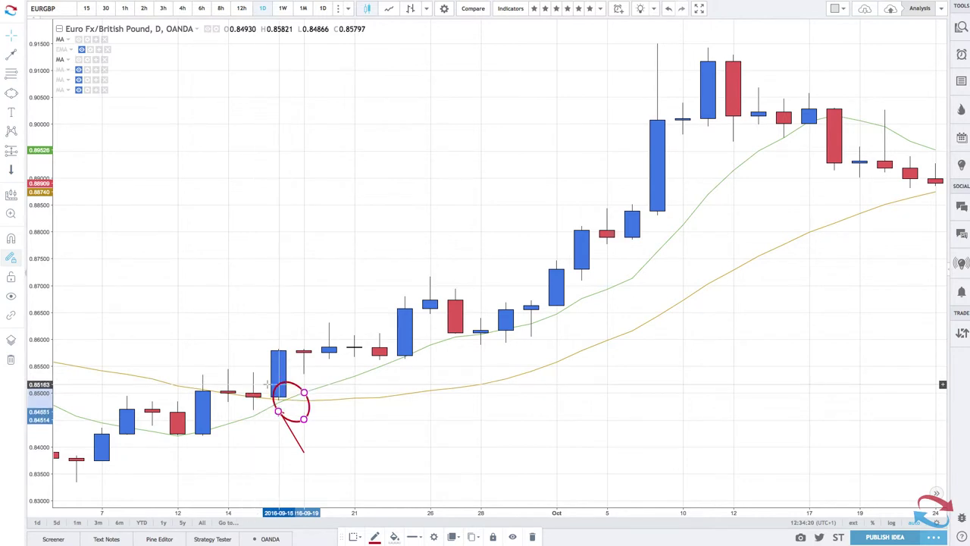
pyautogui.click(292, 434)
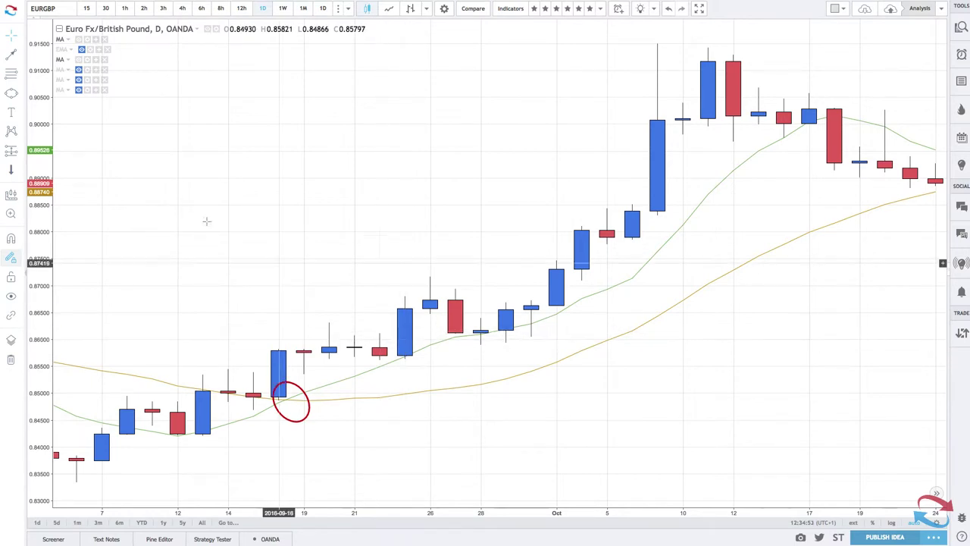
# Draw a larger ellipse around the candles from about 21 to 26 September 2016, above the 8-period average.
pyautogui.click(355, 307)
pyautogui.click(430, 367)
pyautogui.click(381, 376)
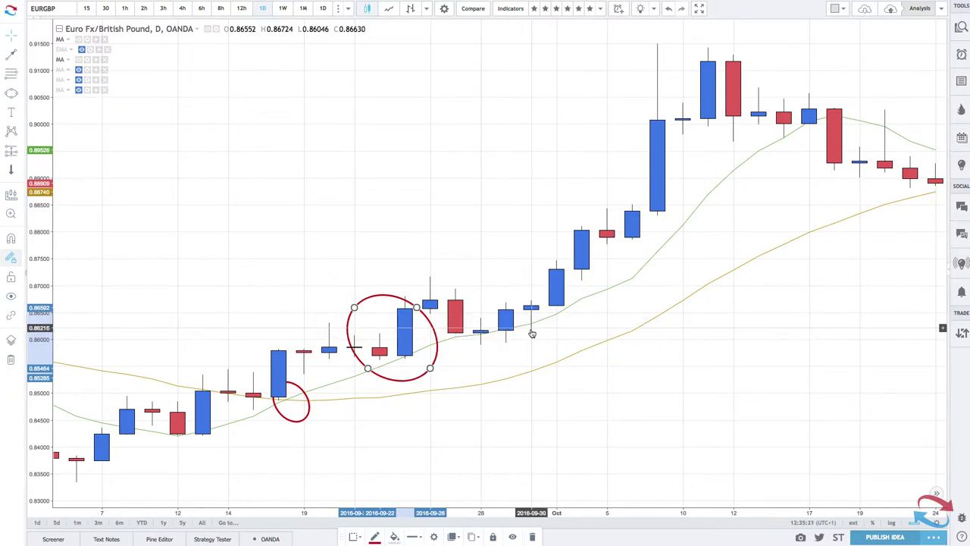
# Examine price against the 8-period and 20-period averages from the circled September 2016 candles through the November decline.
pyautogui.hscroll(6, 567, 260)
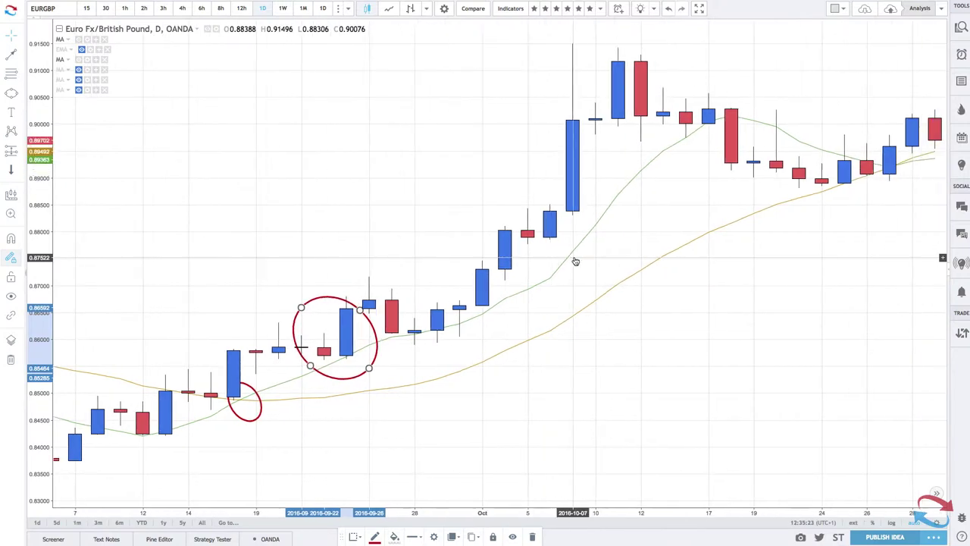
pyautogui.scroll(-2, 575, 261)
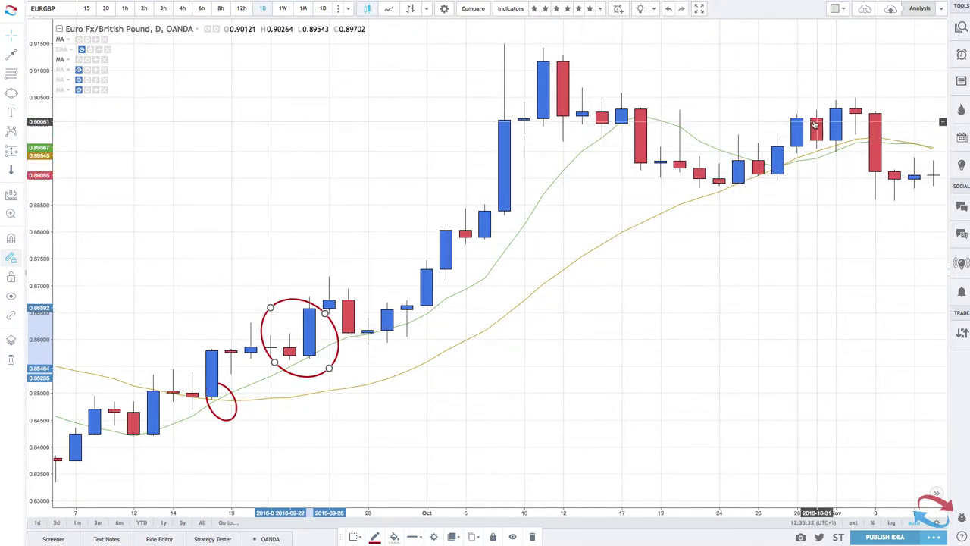
pyautogui.hscroll(-3, 385, 363)
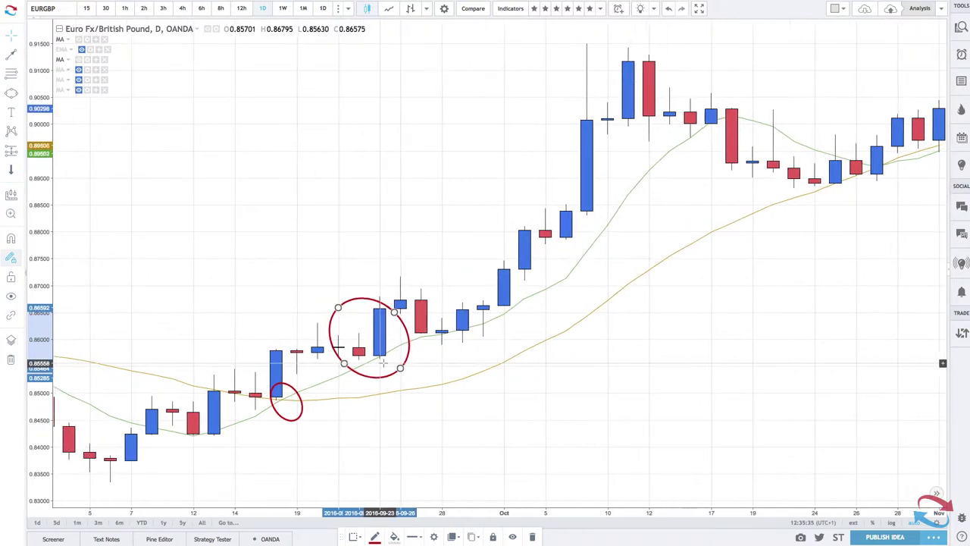
pyautogui.scroll(2, 383, 364)
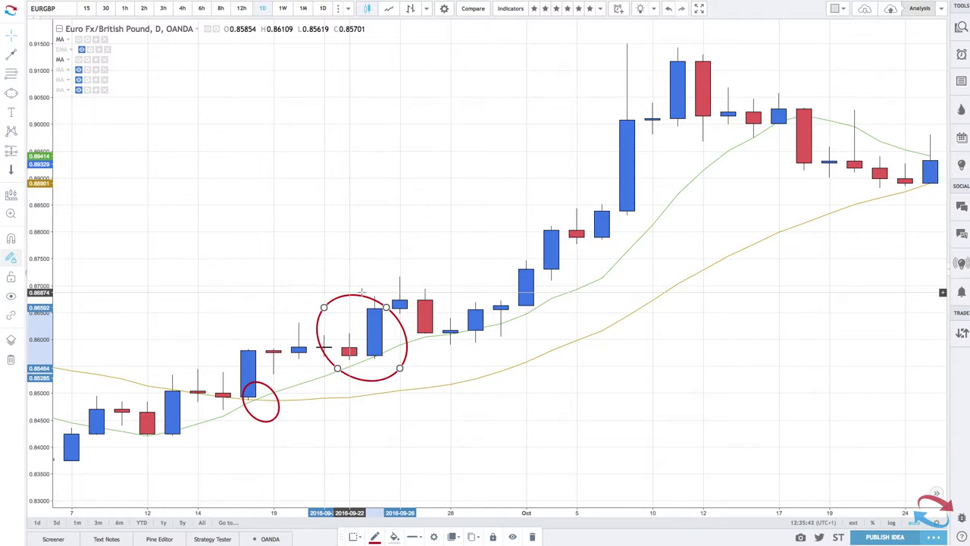
pyautogui.hscroll(5, 361, 292)
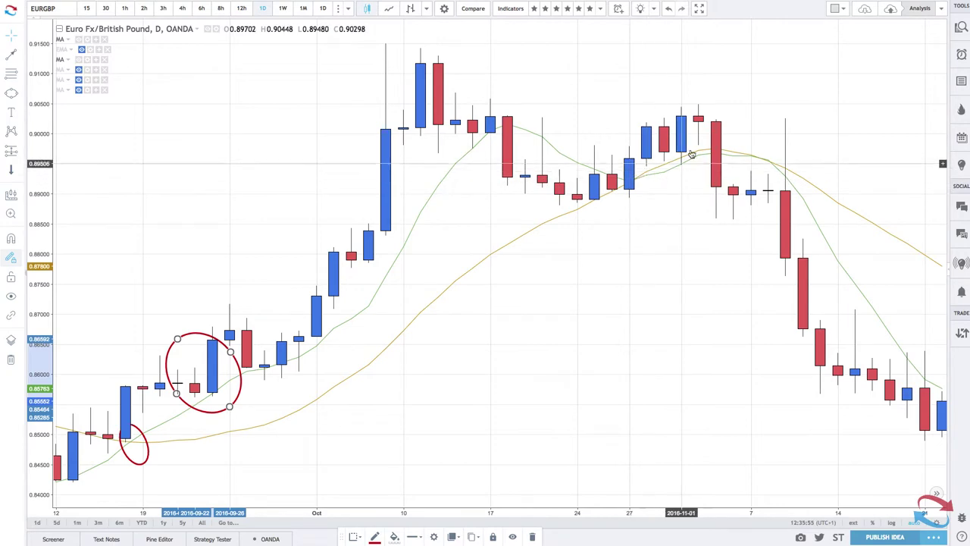
pyautogui.hscroll(5, 743, 152)
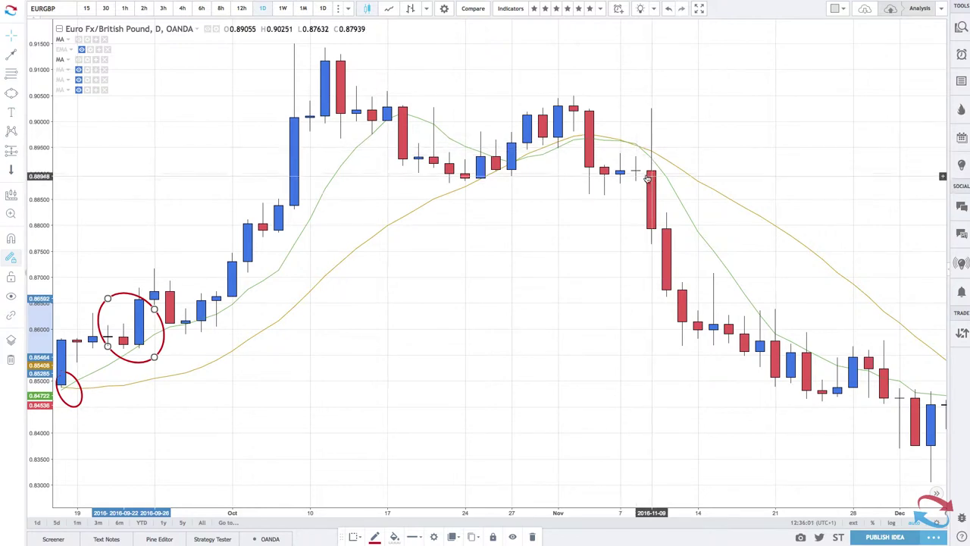
pyautogui.scroll(3, 640, 182)
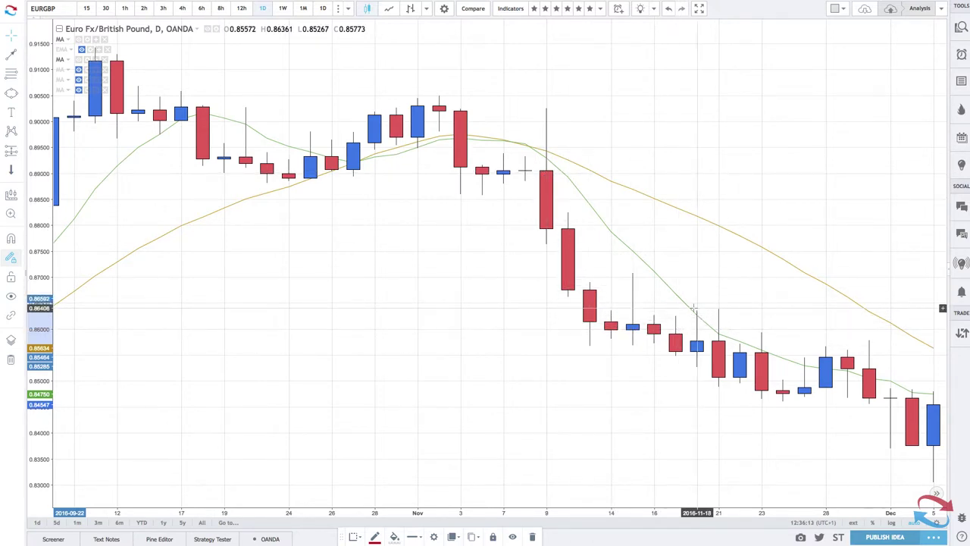
pyautogui.scroll(2, 667, 304)
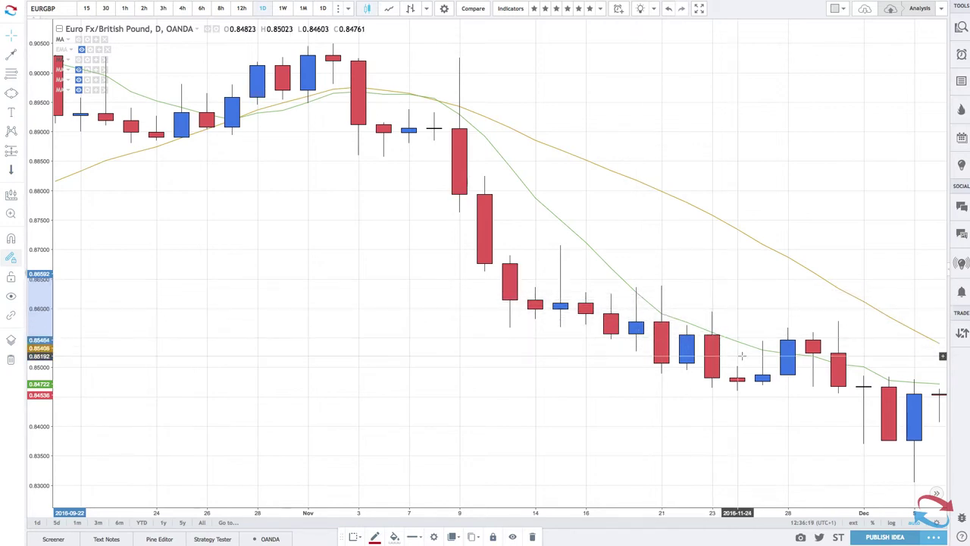
# Follow price and the 8-period and 20-period averages from December 2016 into the January 2017 rise.
pyautogui.hscroll(6, 744, 357)
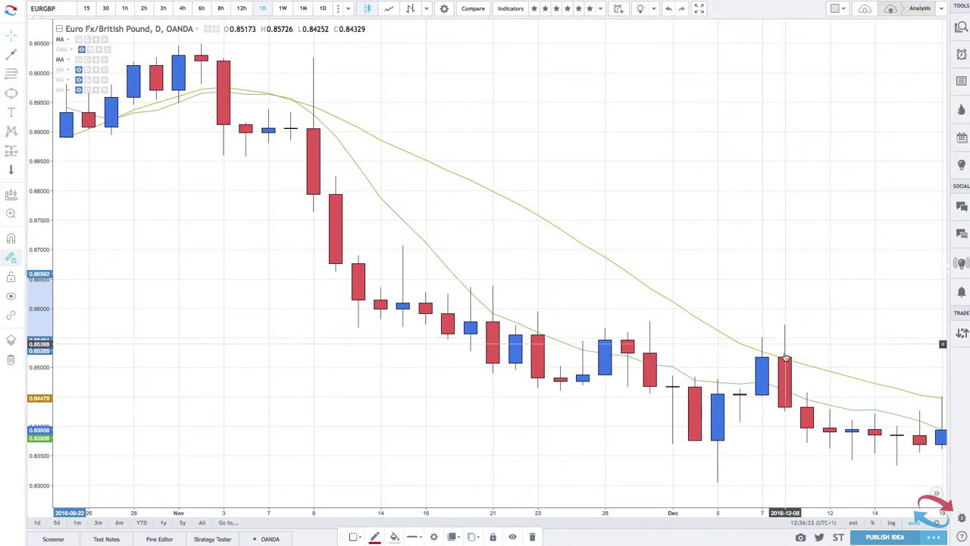
pyautogui.scroll(-2, 785, 370)
pyautogui.hscroll(5, 786, 371)
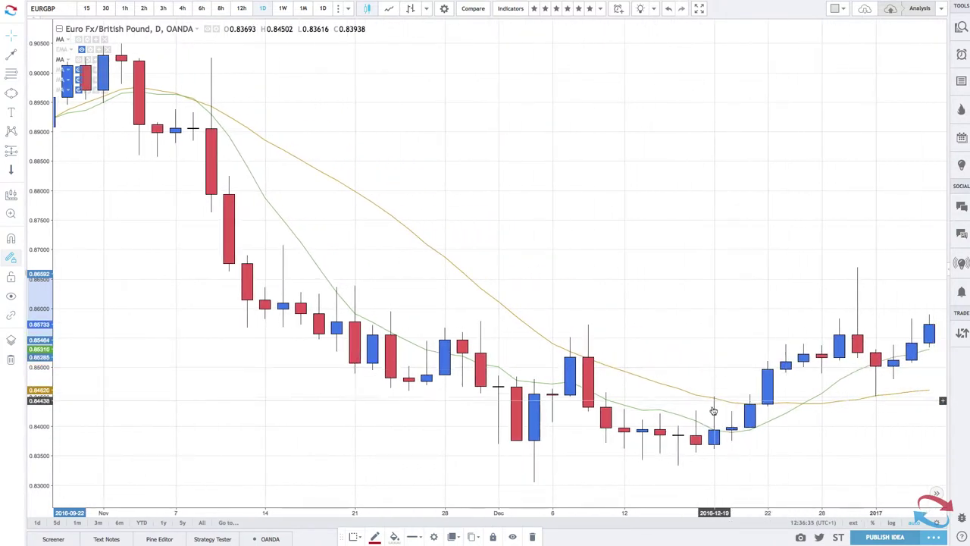
pyautogui.scroll(3, 829, 427)
pyautogui.hscroll(3, 829, 426)
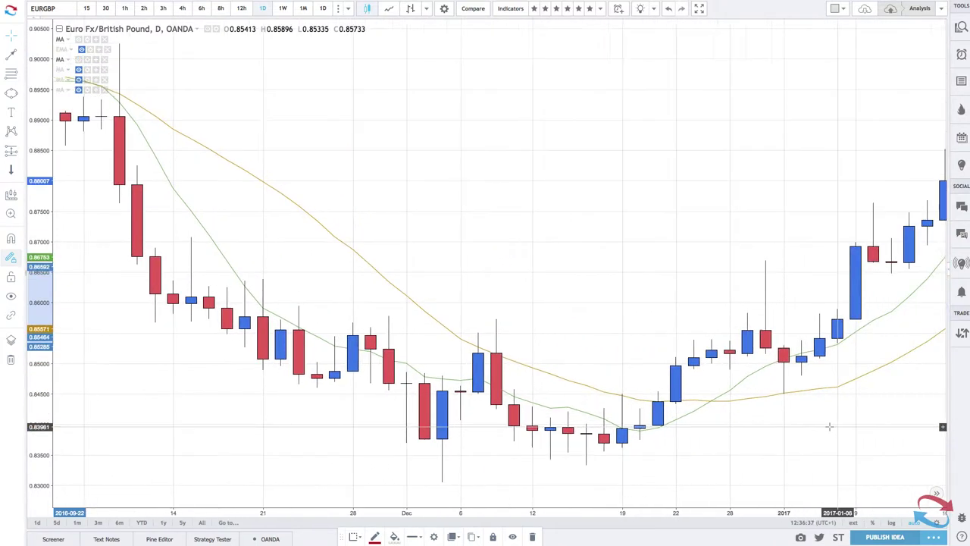
pyautogui.hscroll(2, 829, 426)
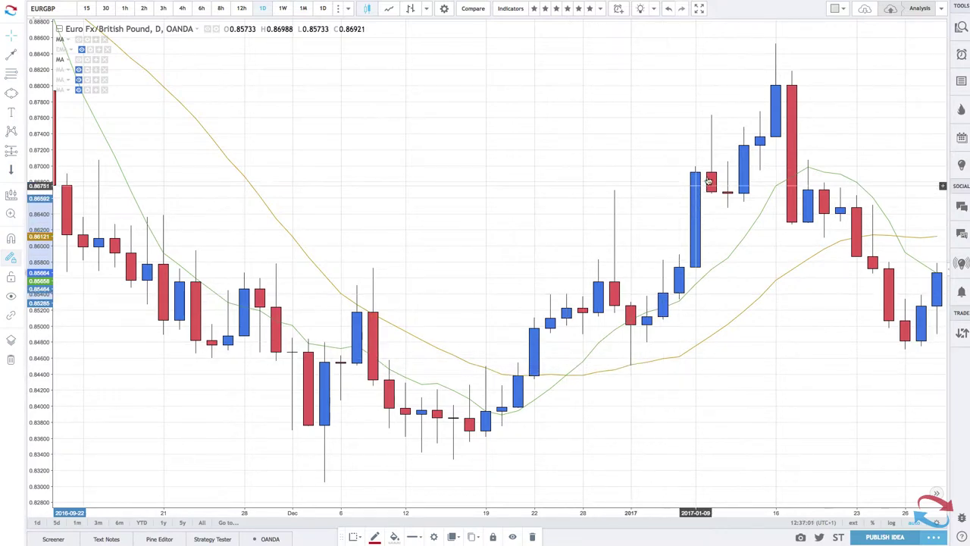
# Review the crossovers of the 8-period and 20-period averages from February through August 2017.
pyautogui.hscroll(15, 812, 217)
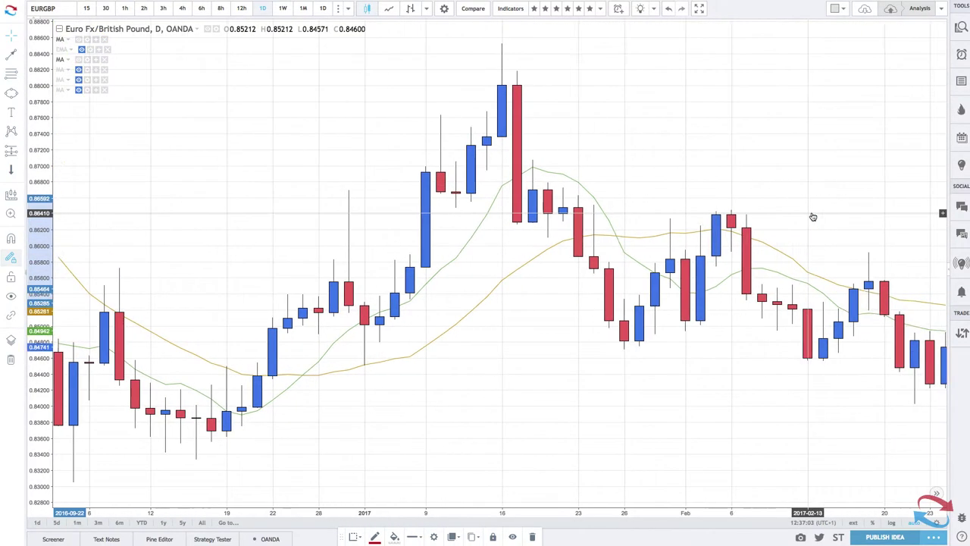
pyautogui.hscroll(8, 812, 217)
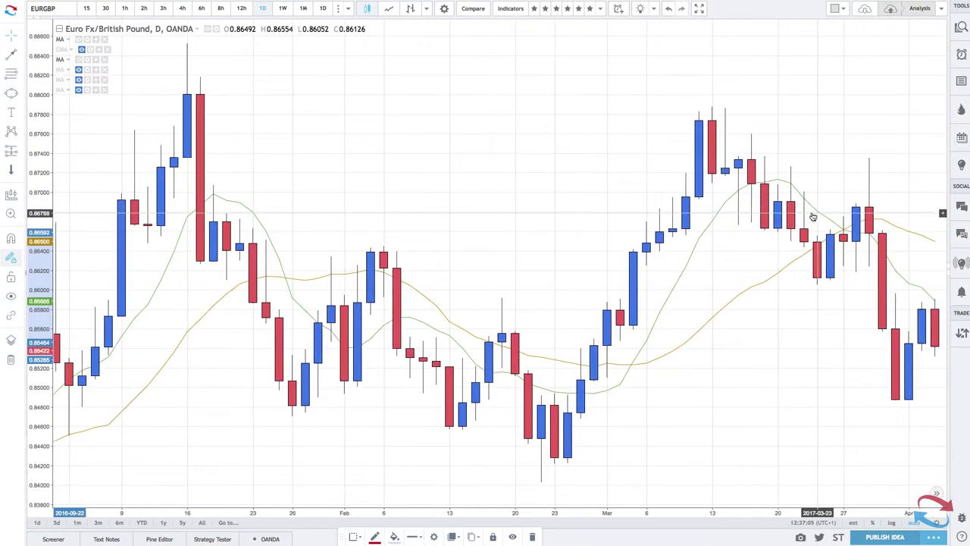
pyautogui.hscroll(10, 813, 217)
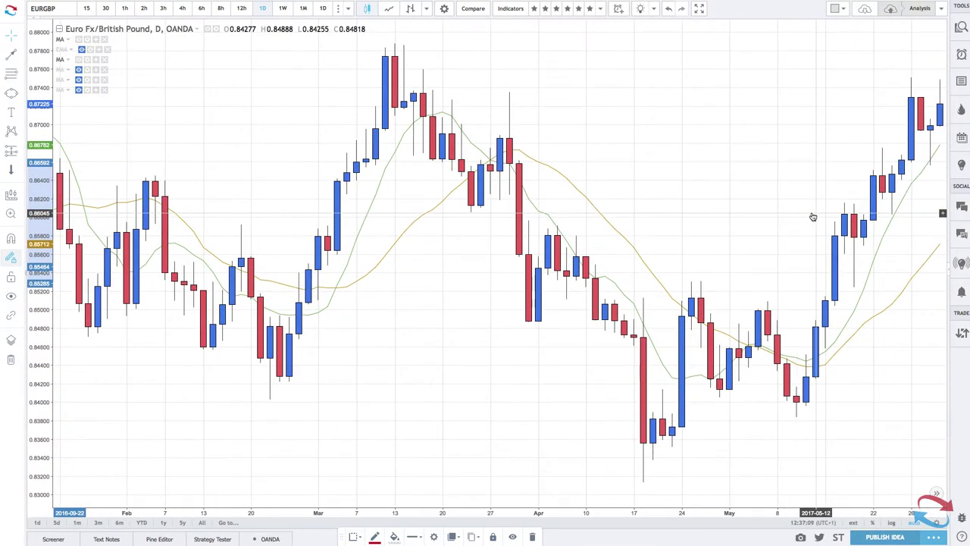
pyautogui.hscroll(10, 812, 217)
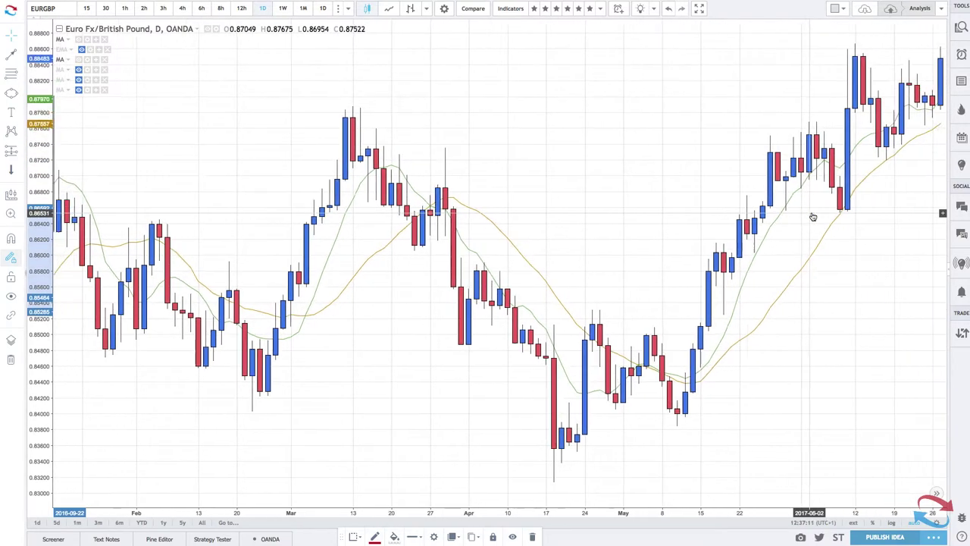
pyautogui.hscroll(10, 812, 217)
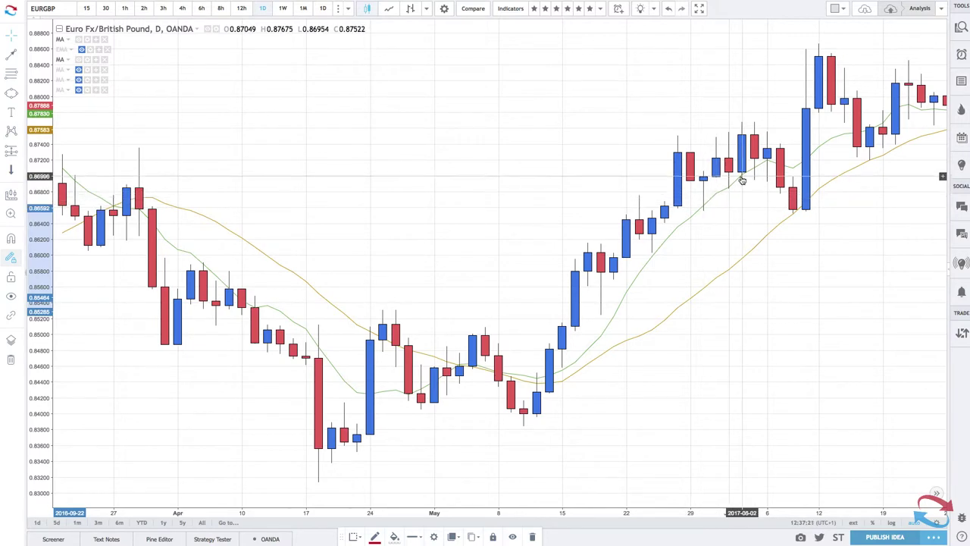
pyautogui.hscroll(15, 743, 179)
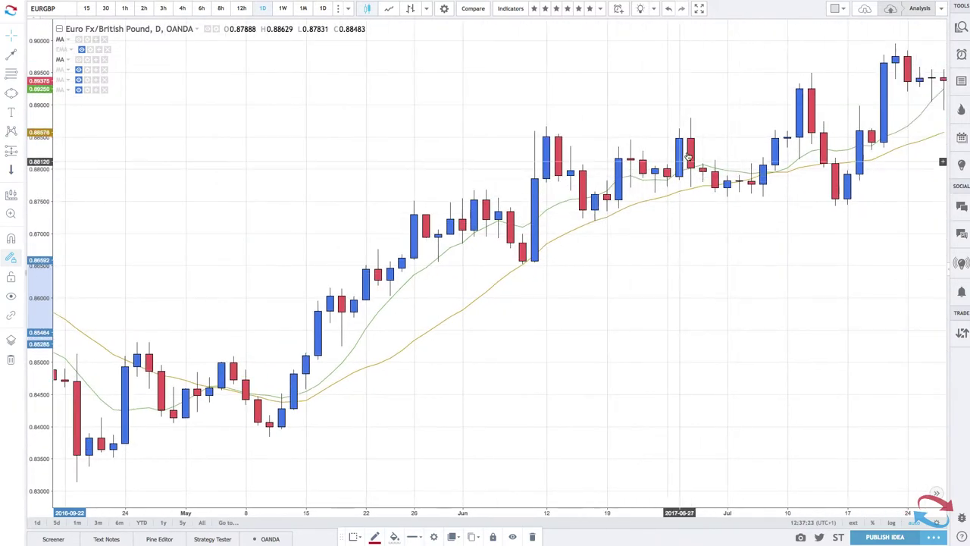
pyautogui.hscroll(3, 732, 174)
pyautogui.scroll(-2, 732, 174)
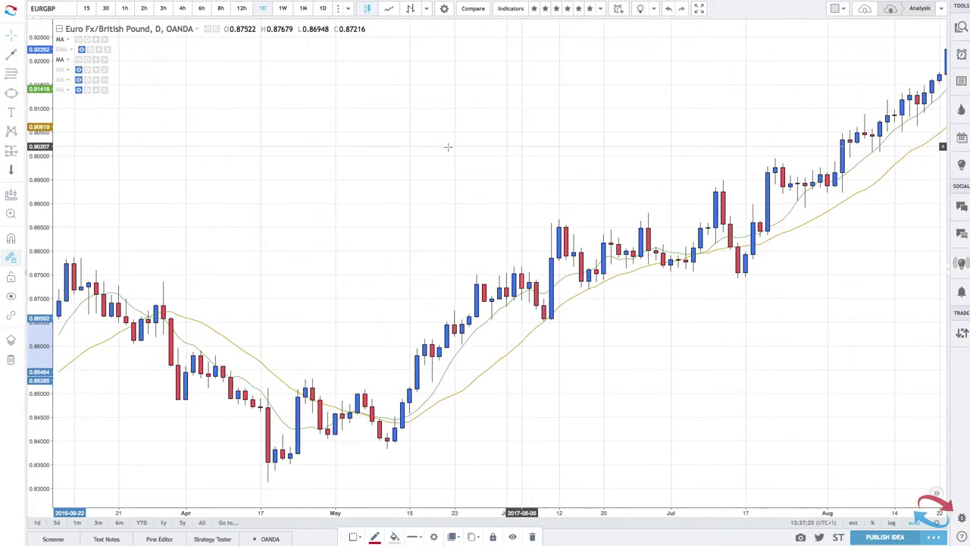
# Check that the third moving average uses a length of 50 and show it on the chart.
pyautogui.click(87, 69)
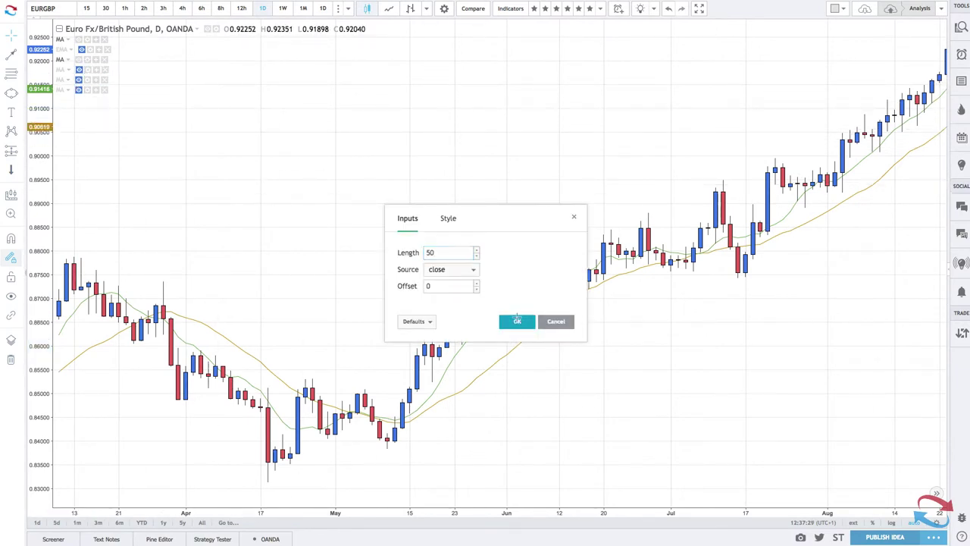
pyautogui.click(517, 321)
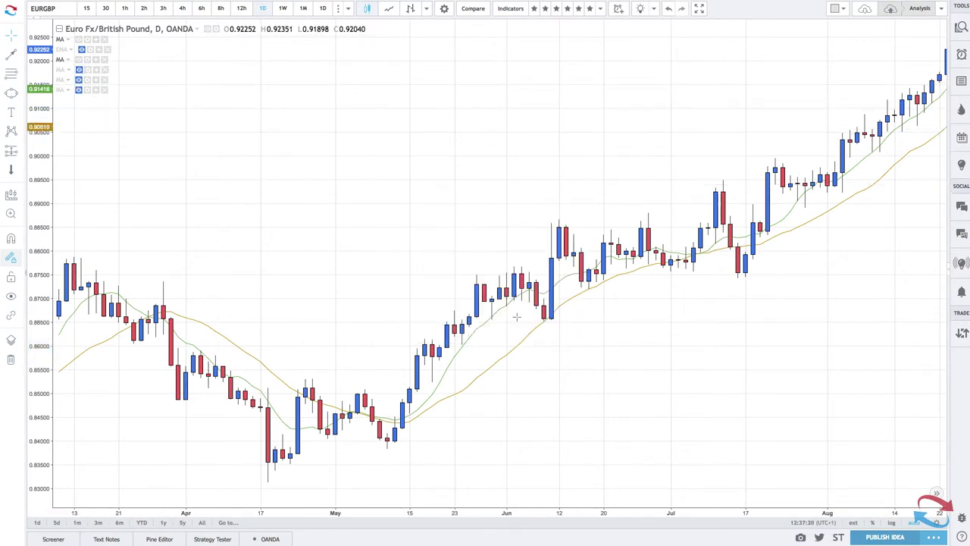
pyautogui.click(79, 70)
pyautogui.scroll(-4, 416, 284)
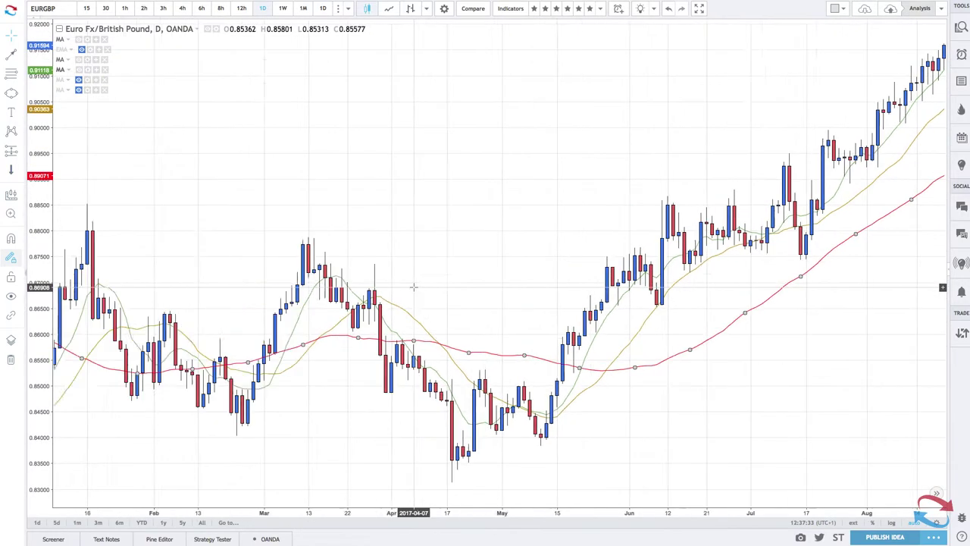
# Examine price against the 50-period average from the circled September 2016 candles through the August 2017 rise.
pyautogui.hscroll(-5, 413, 287)
pyautogui.scroll(2, 414, 287)
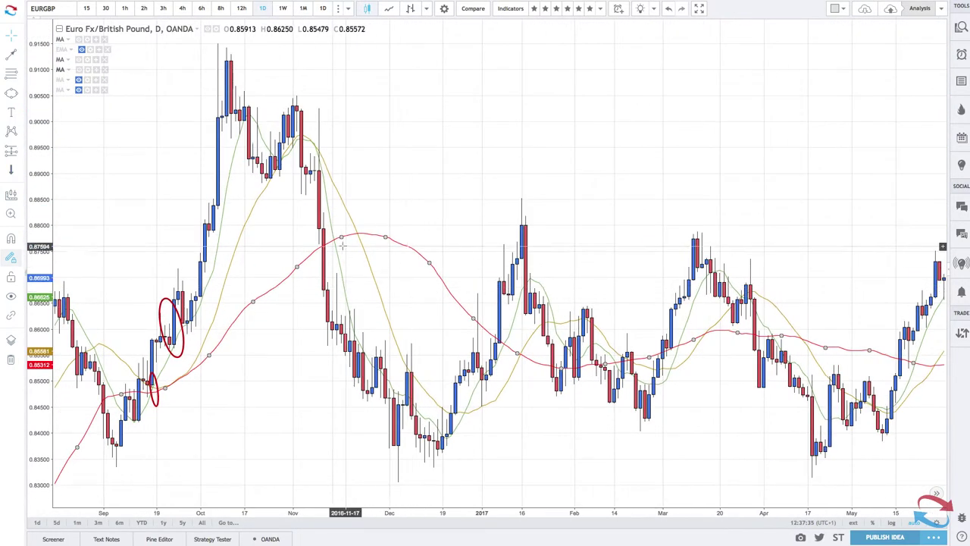
pyautogui.rightClick(342, 243)
pyautogui.click(289, 243)
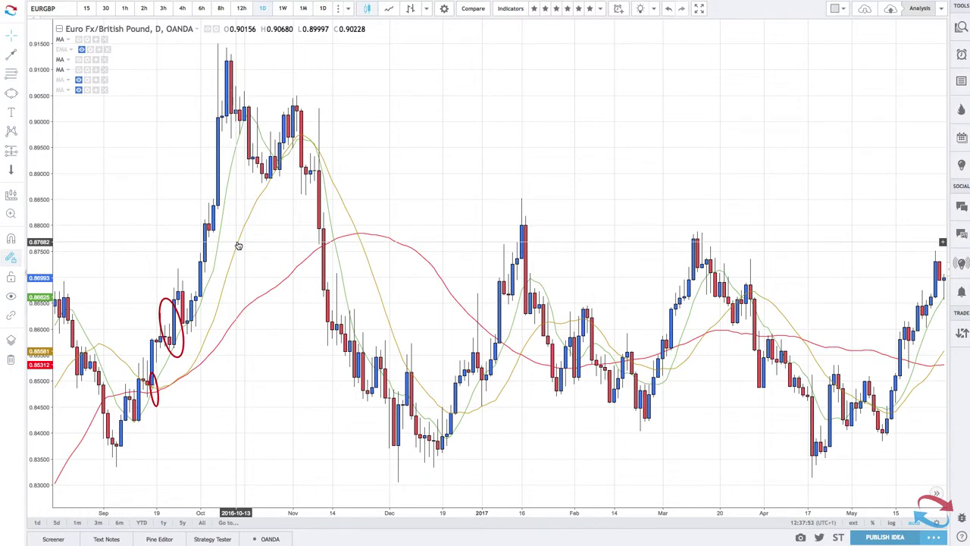
pyautogui.moveTo(238, 246); pyautogui.dragTo(326, 311)
pyautogui.hscroll(15, 510, 287)
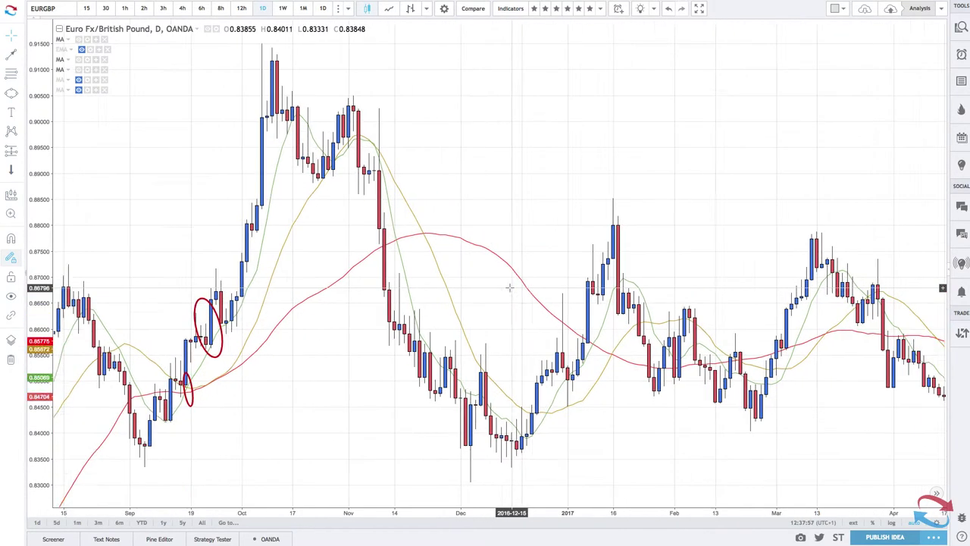
pyautogui.scroll(6, 510, 288)
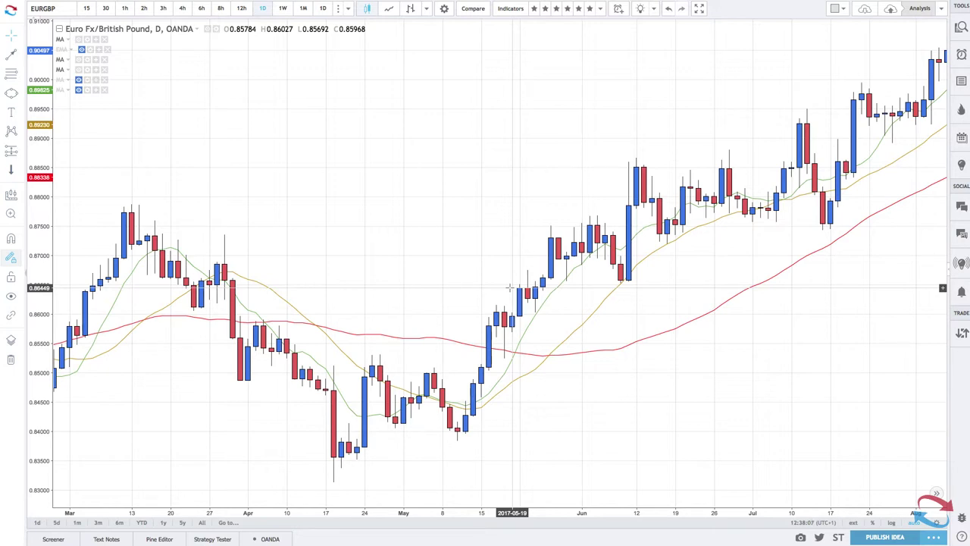
pyautogui.scroll(-3, 510, 287)
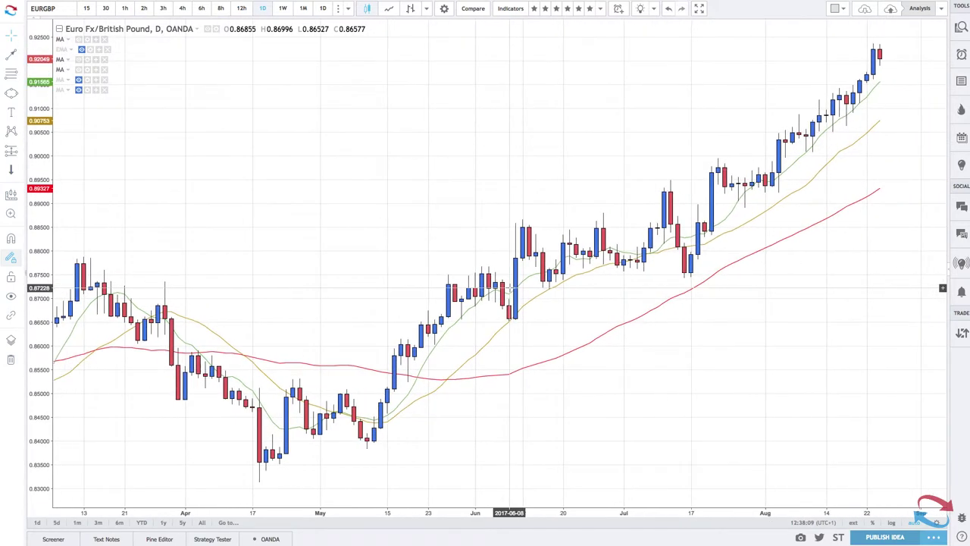
pyautogui.scroll(-3, 509, 287)
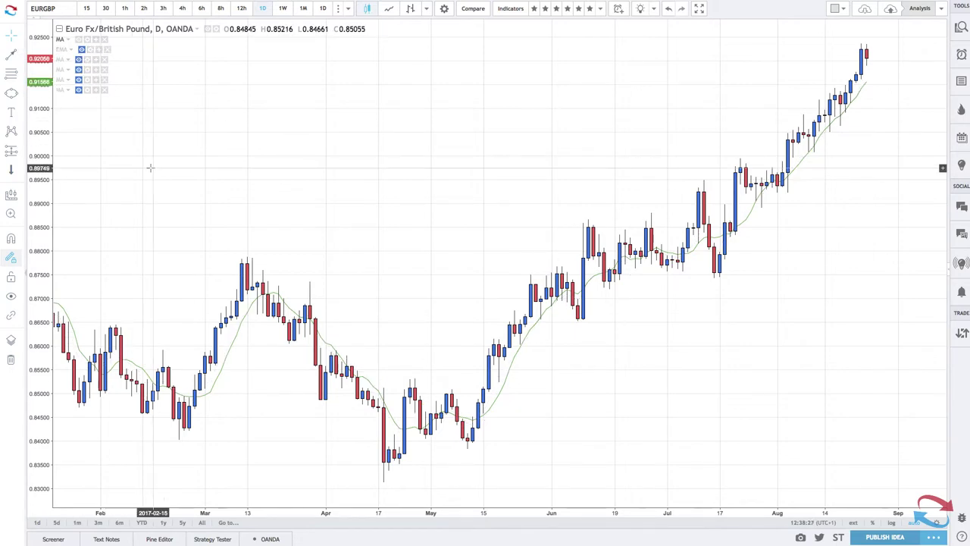
# Review price with the 8-period average alone, and compare it with the 20-period average from spring 2017 back to September 2016.
pyautogui.scroll(4, 485, 294)
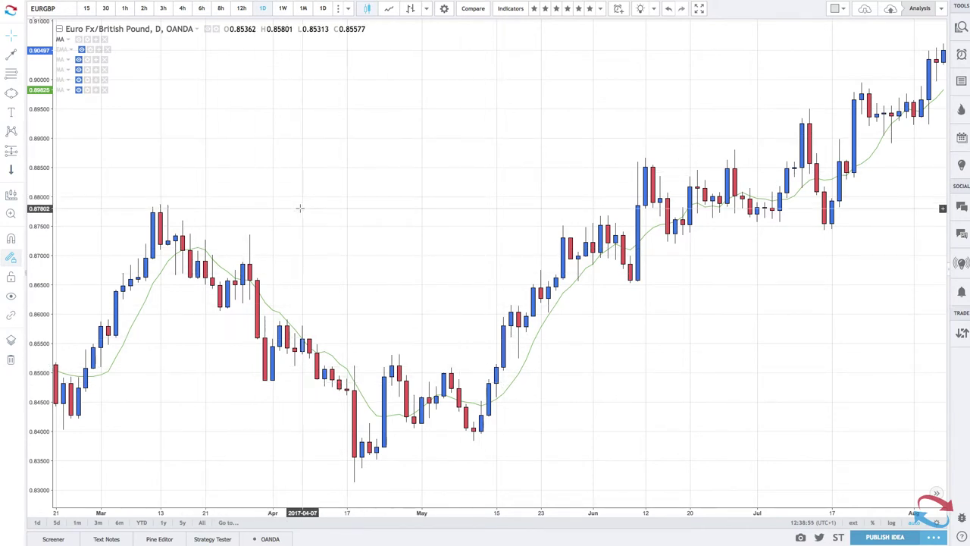
pyautogui.scroll(6, 177, 156)
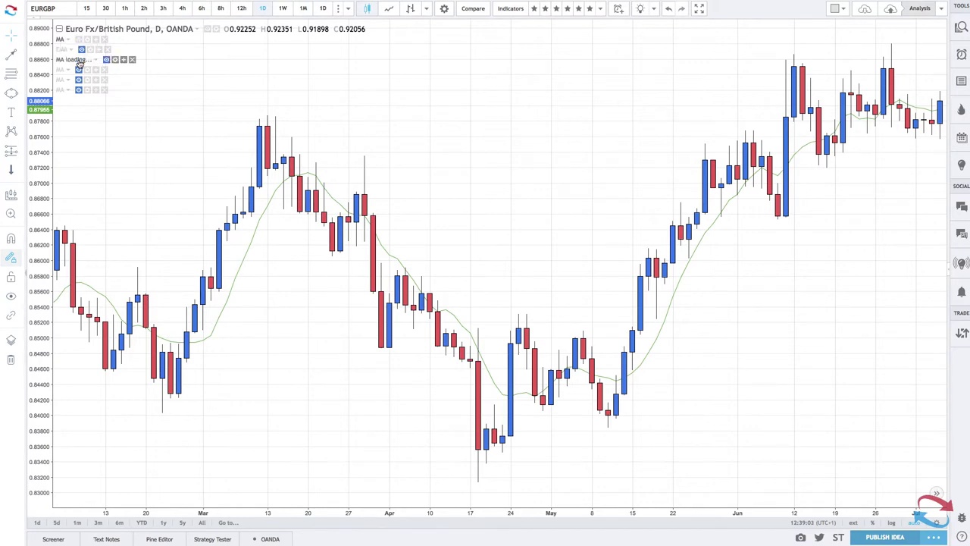
pyautogui.scroll(3, 279, 255)
pyautogui.hscroll(-5, 326, 265)
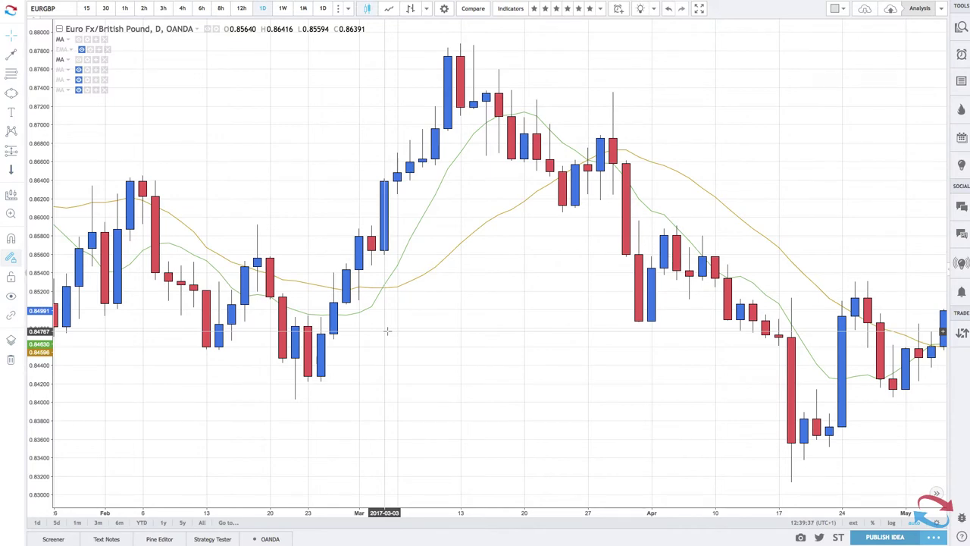
pyautogui.hscroll(-10, 387, 330)
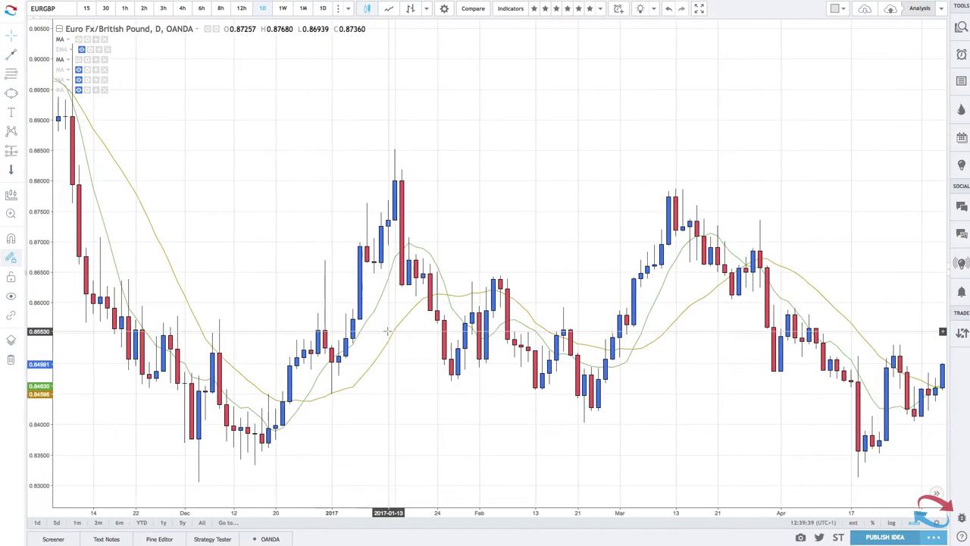
pyautogui.hscroll(-5, 387, 331)
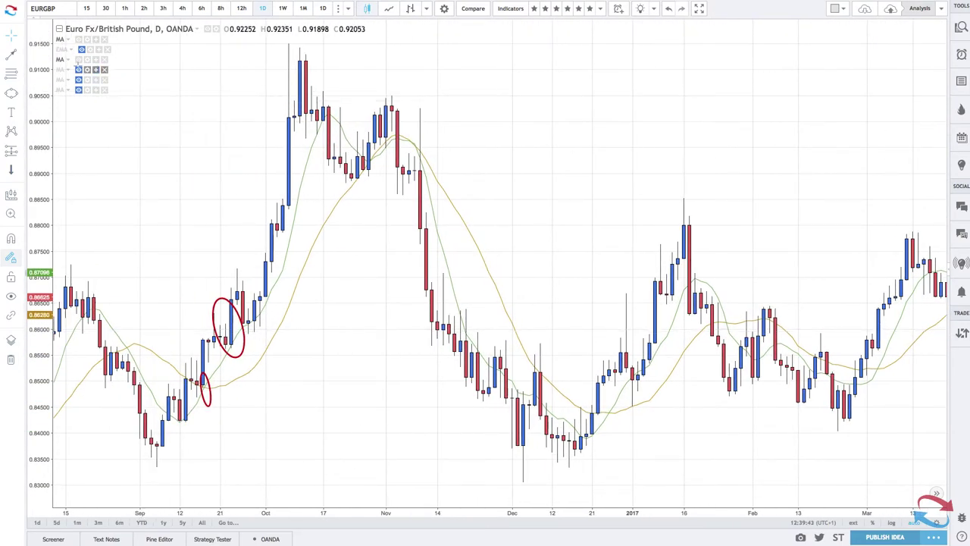
# Show the three remaining simple moving averages on the chart and check that the magenta one uses a length of 200.
pyautogui.click(79, 69)
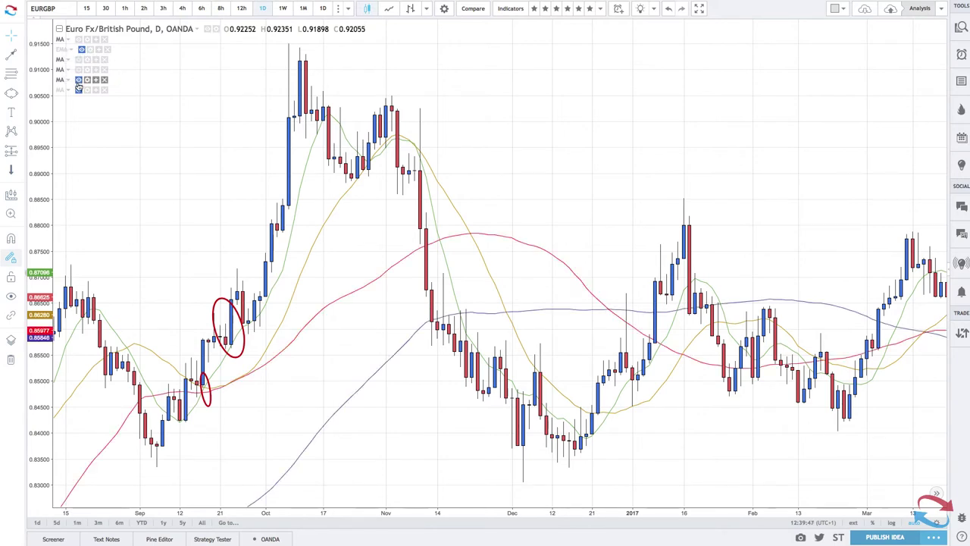
pyautogui.scroll(-5, 364, 242)
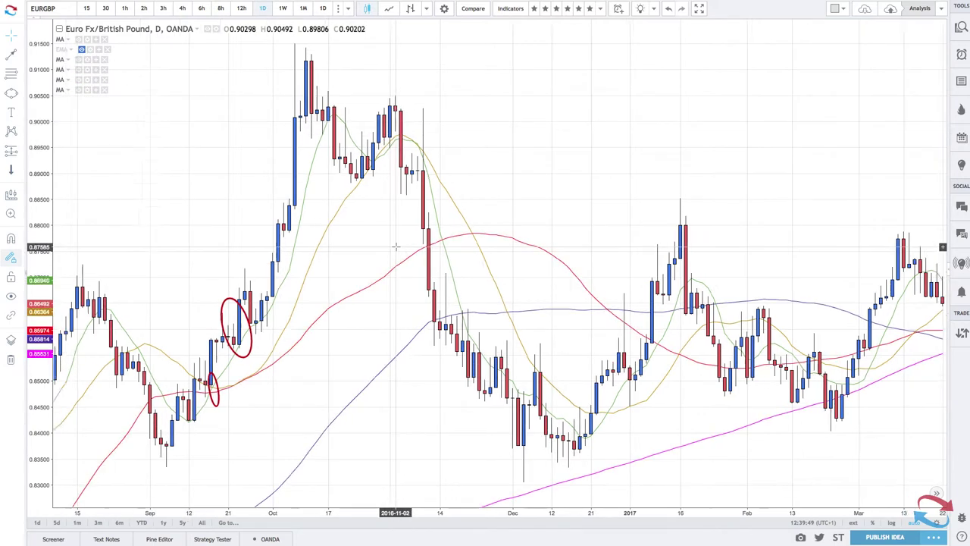
pyautogui.scroll(-2, 394, 246)
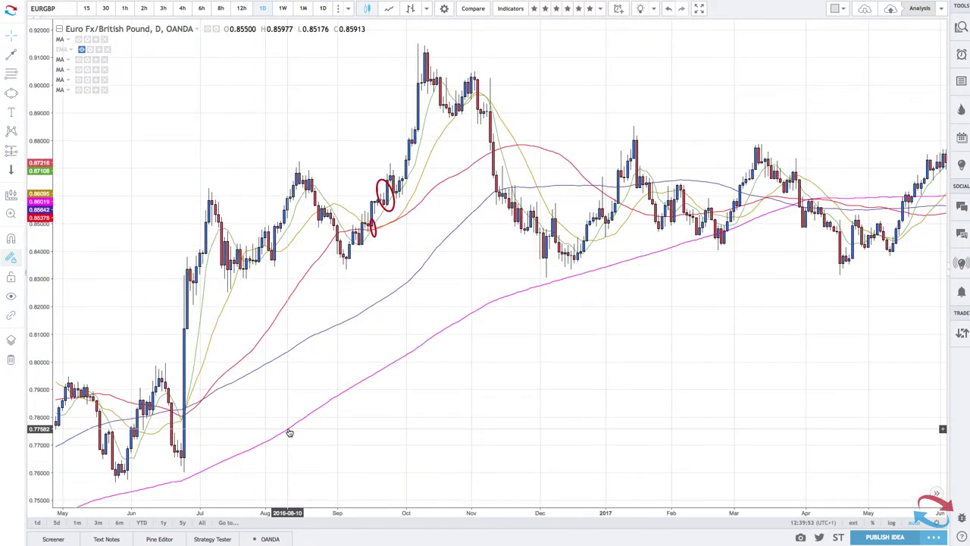
pyautogui.doubleClick(289, 432)
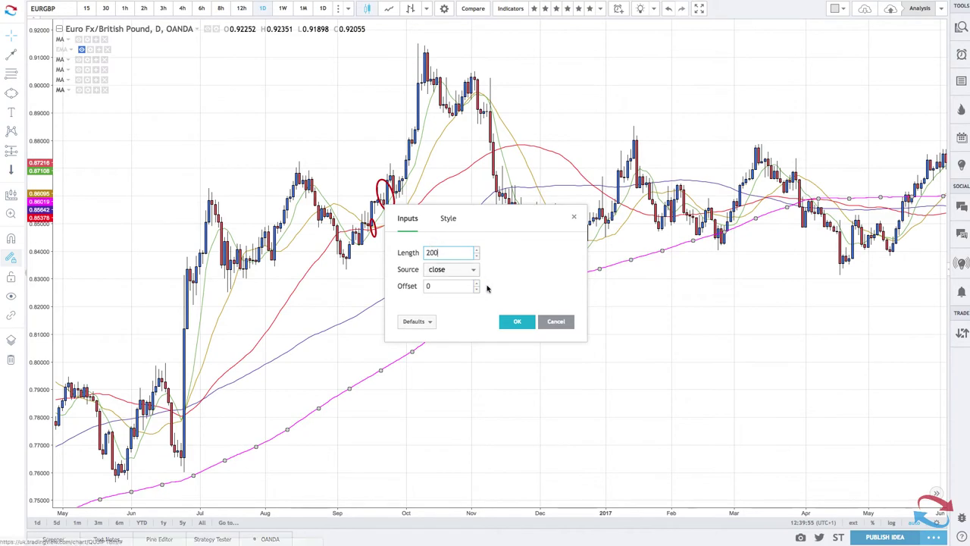
pyautogui.click(512, 324)
# Examine how price meets the magenta 200-period average around the February 2017 low.
pyautogui.scroll(3, 561, 409)
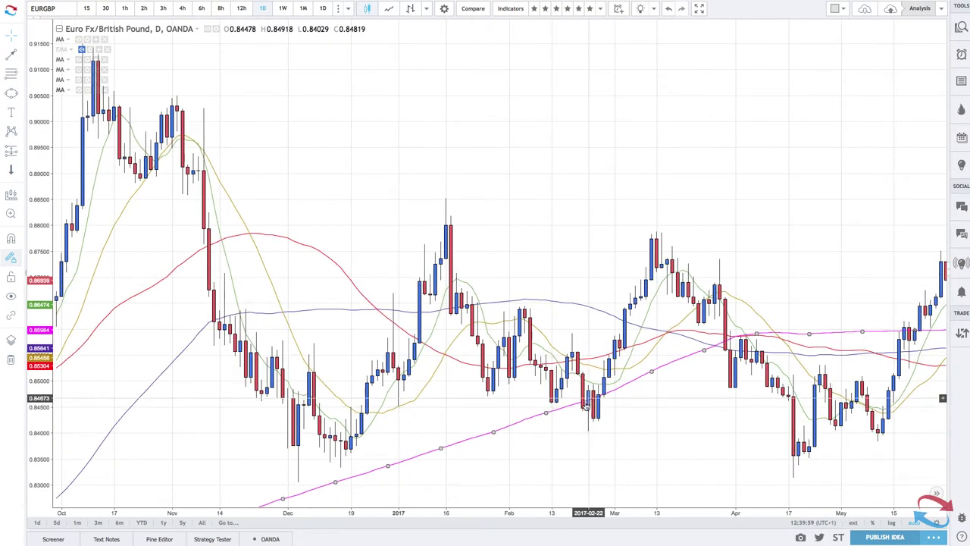
pyautogui.scroll(-8, 587, 404)
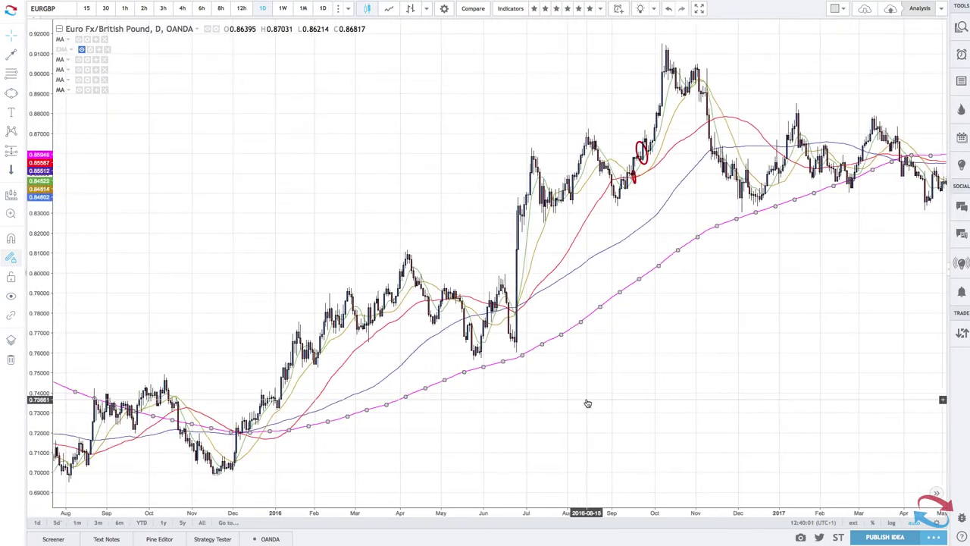
pyautogui.scroll(-1, 588, 403)
pyautogui.scroll(4, 656, 325)
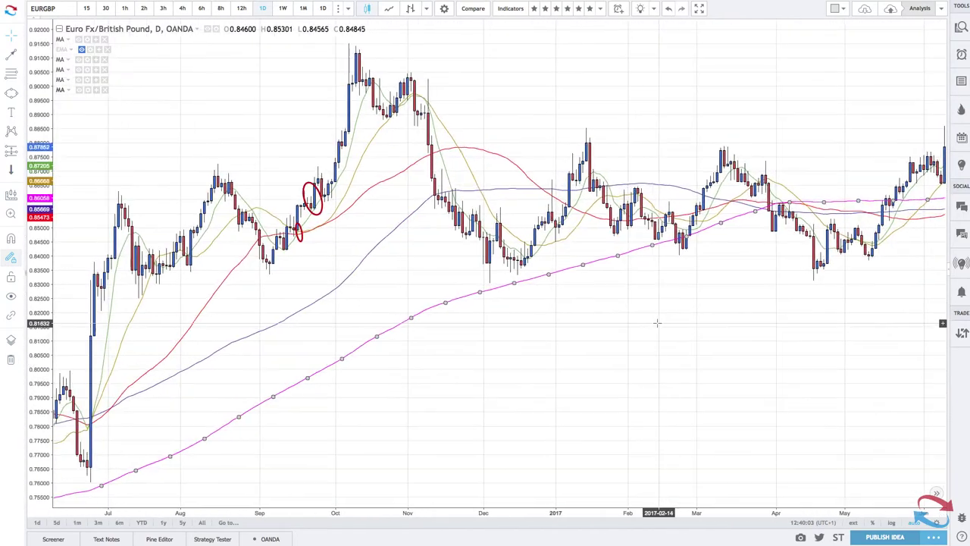
pyautogui.click(680, 246)
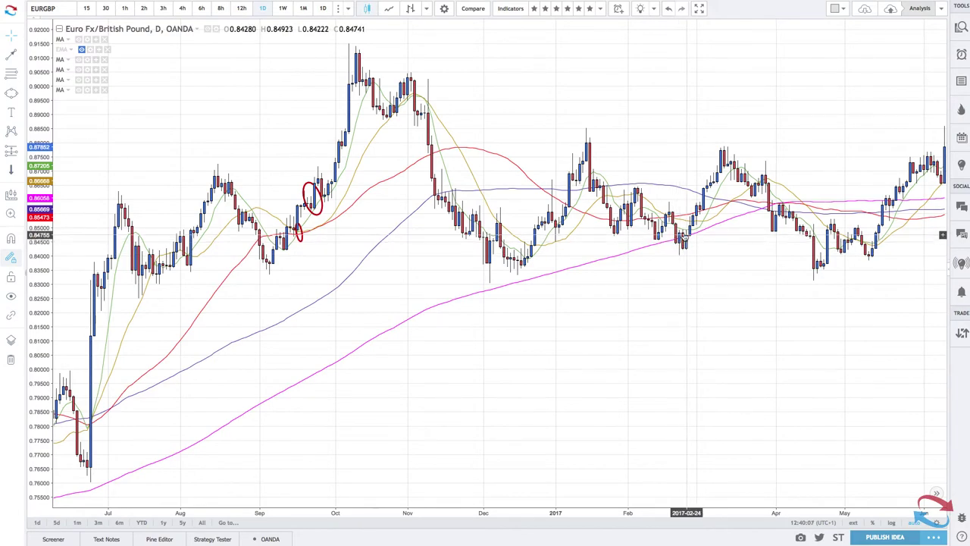
# Follow the 200-period average back in time through the 2016 uptrend to the downtrend of 2013 to 2015.
pyautogui.hscroll(-20, 684, 240)
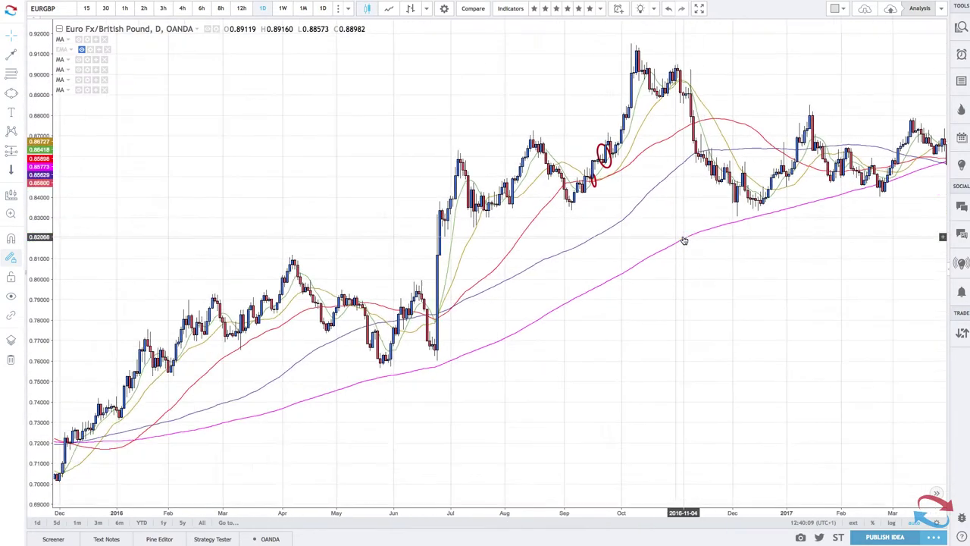
pyautogui.hscroll(-15, 684, 240)
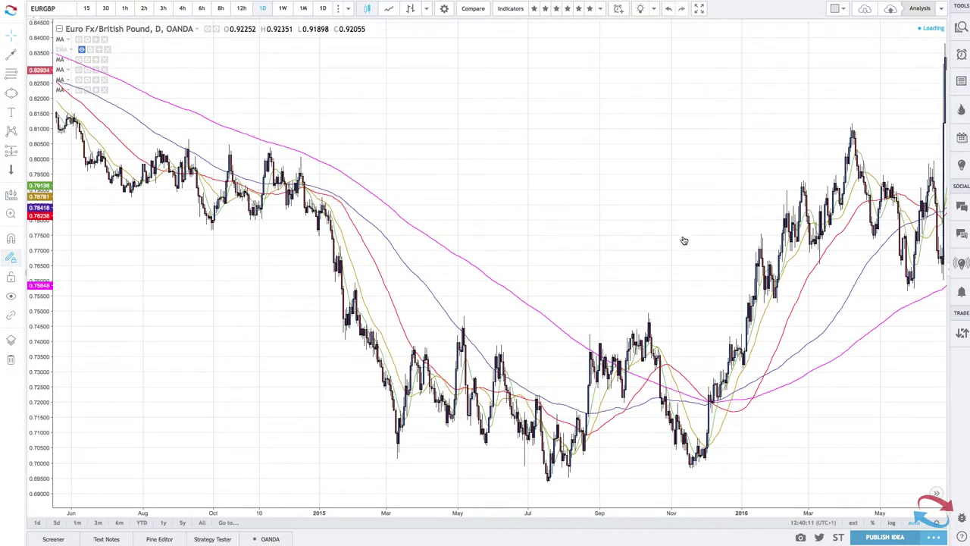
pyautogui.hscroll(-15, 685, 240)
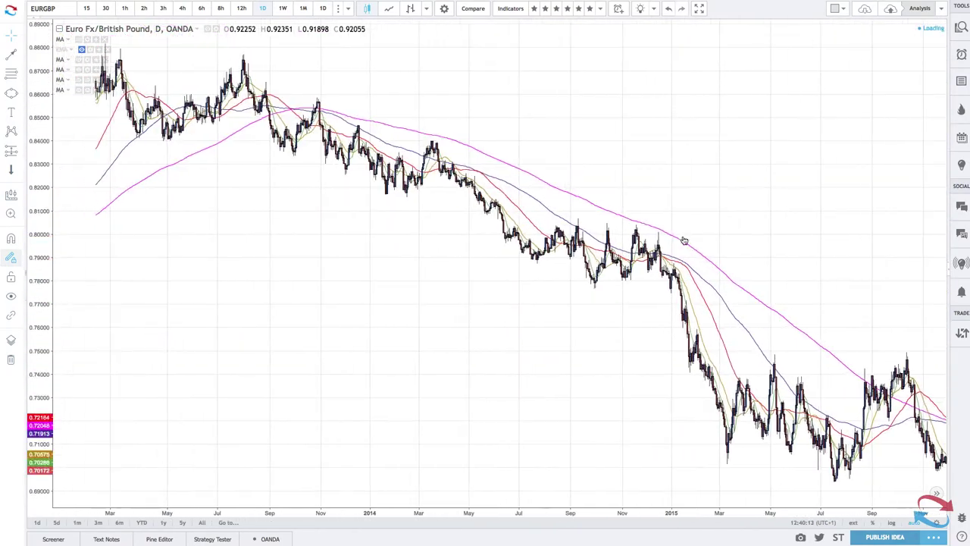
pyautogui.hscroll(10, 684, 240)
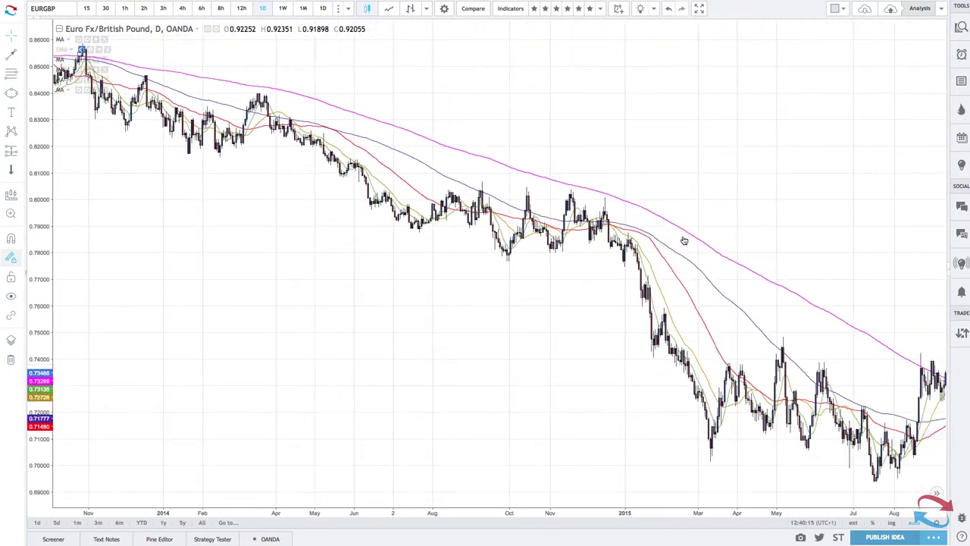
pyautogui.hscroll(-10, 392, 135)
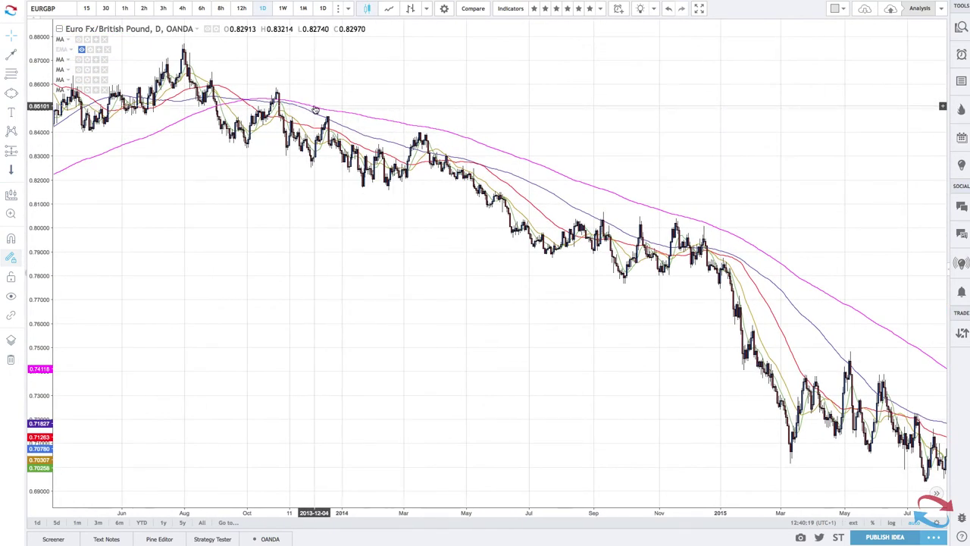
pyautogui.scroll(2, 315, 110)
pyautogui.scroll(-2, 193, 146)
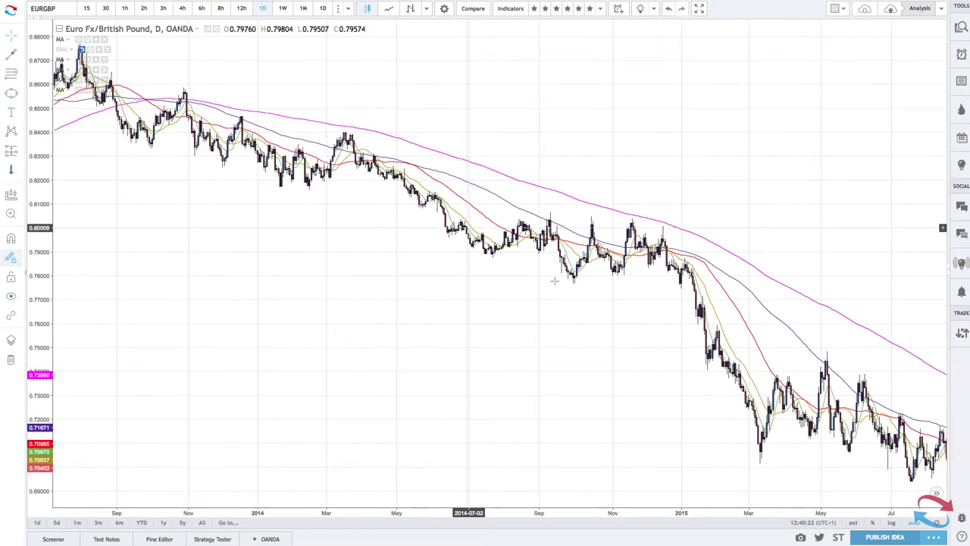
pyautogui.scroll(-2, 754, 430)
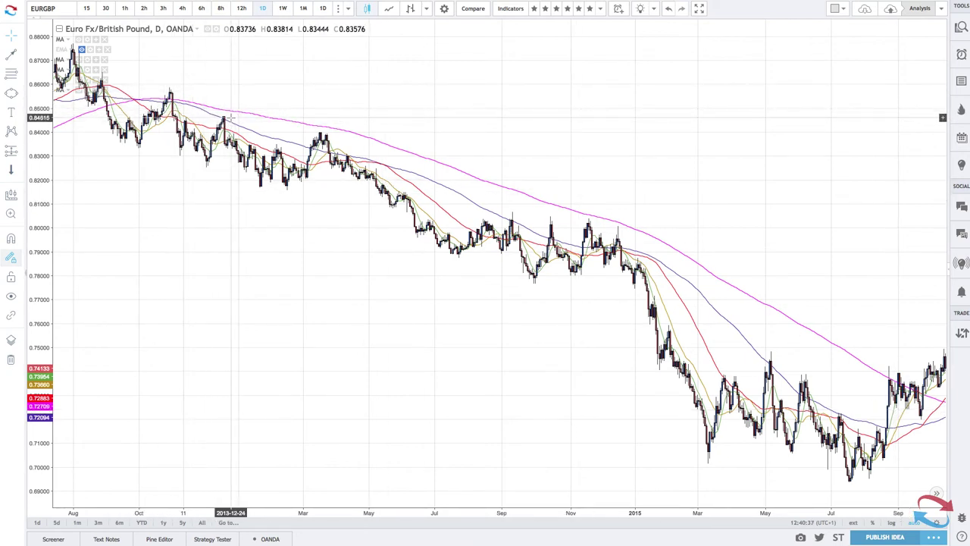
# Examine the price pullbacks to the longer moving averages from late 2013 through autumn 2015.
pyautogui.scroll(5, 227, 113)
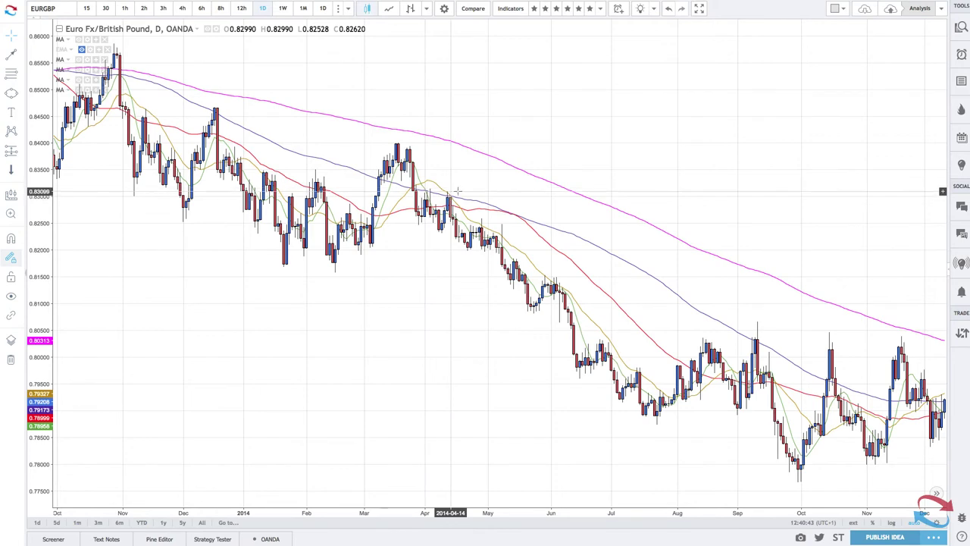
pyautogui.hscroll(5, 522, 223)
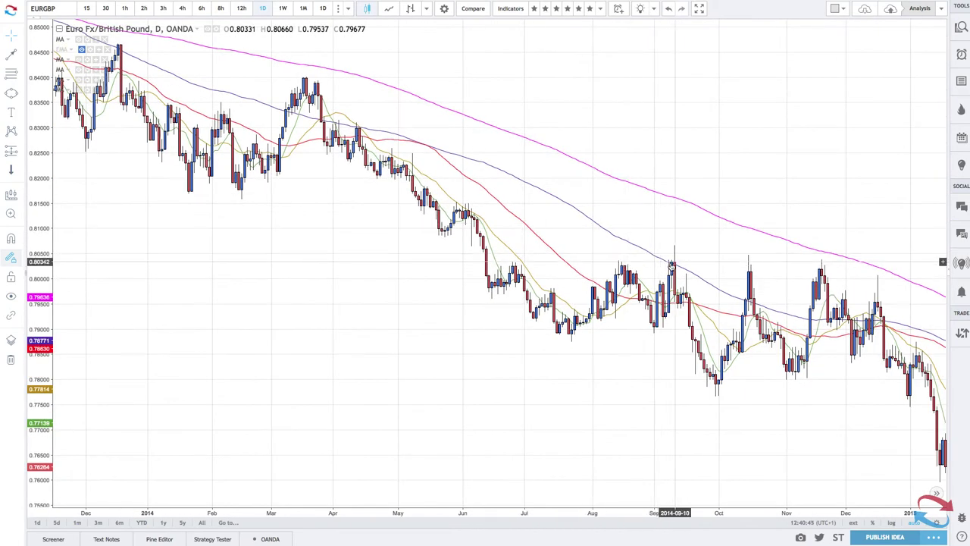
pyautogui.hscroll(10, 674, 262)
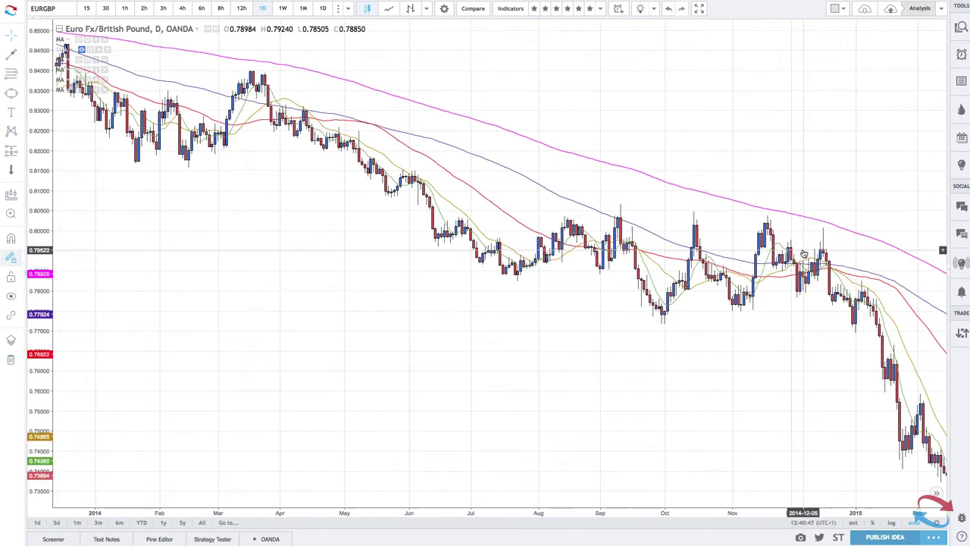
pyautogui.hscroll(10, 790, 250)
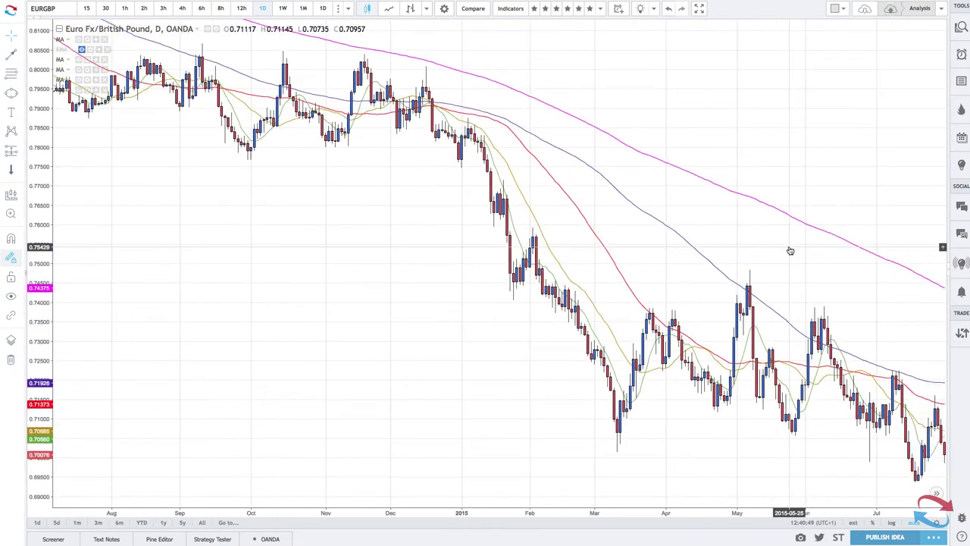
pyautogui.hscroll(3, 790, 250)
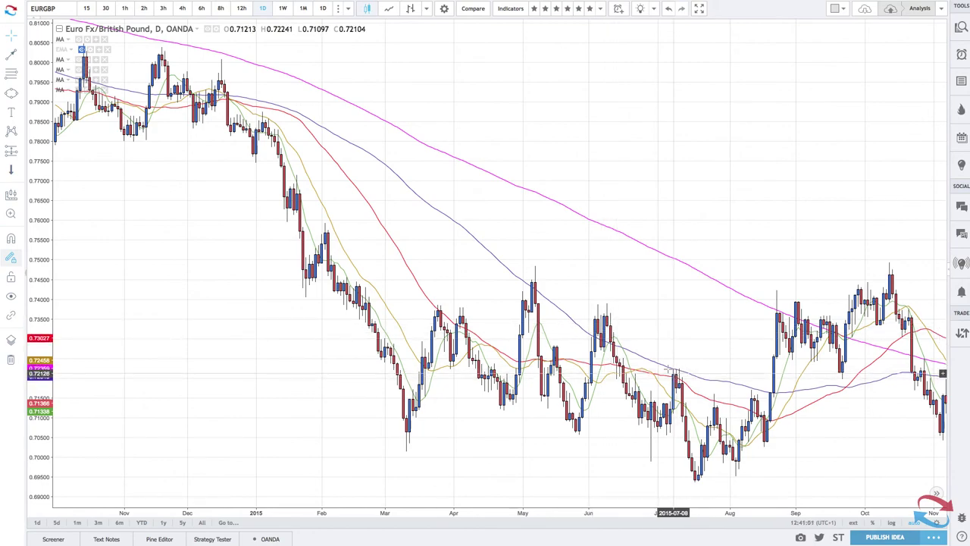
# Review the 2014 to 2015 decline against all the averages again and return to the latest candles of August 2017.
pyautogui.hscroll(-15, 606, 346)
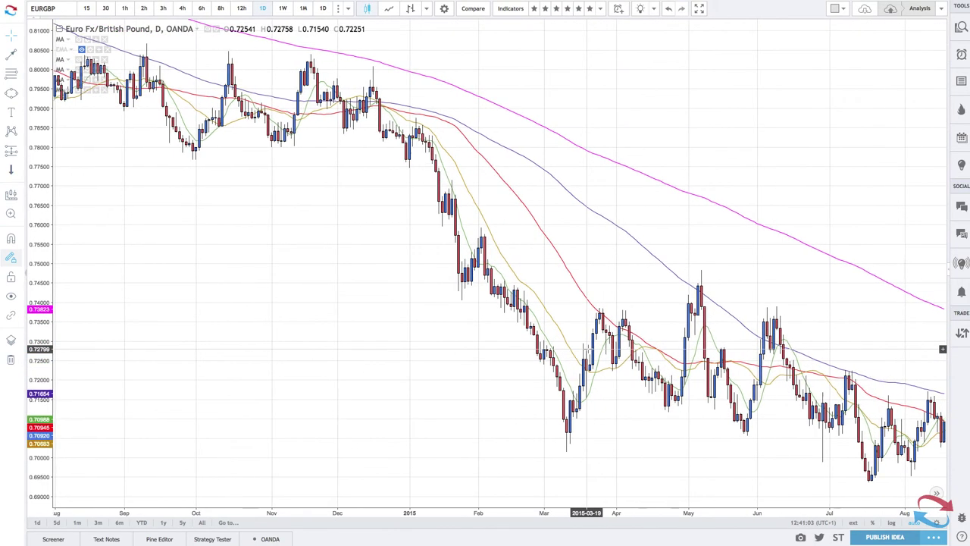
pyautogui.hscroll(-5, 588, 348)
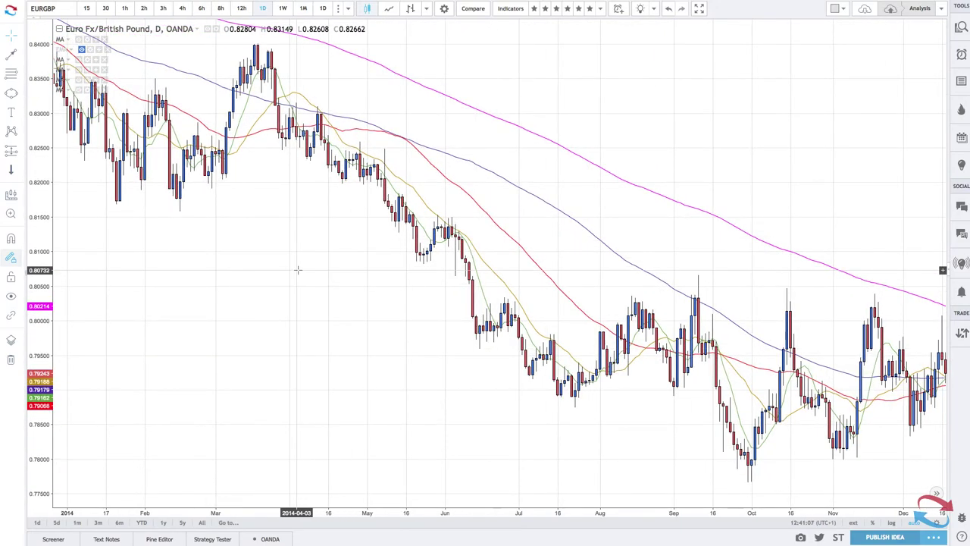
pyautogui.hscroll(15, 473, 291)
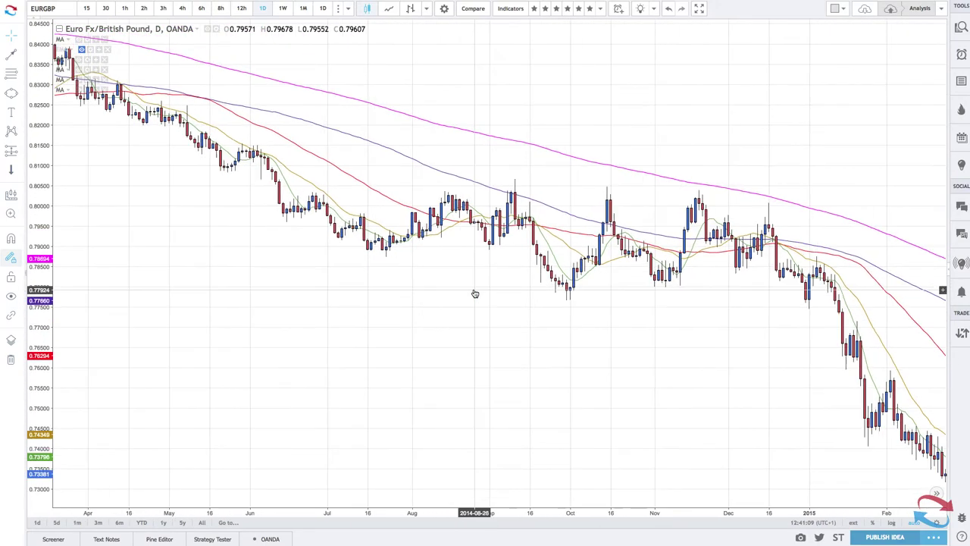
pyautogui.hscroll(20, 475, 293)
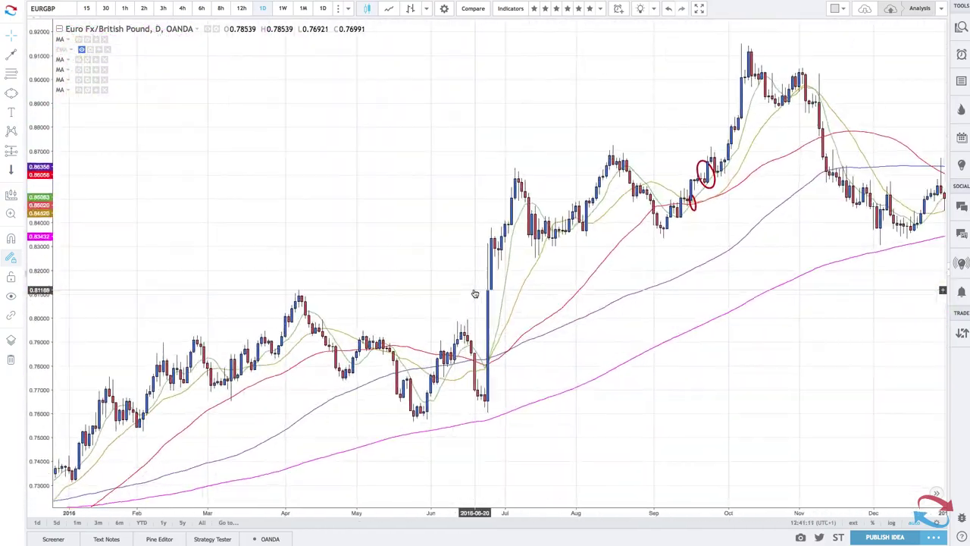
pyautogui.hscroll(20, 475, 293)
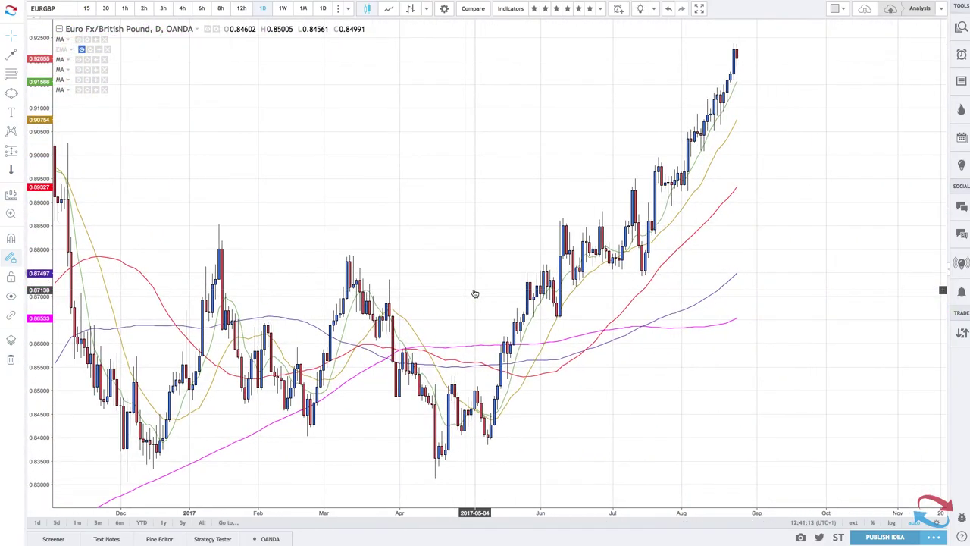
pyautogui.scroll(1, 475, 293)
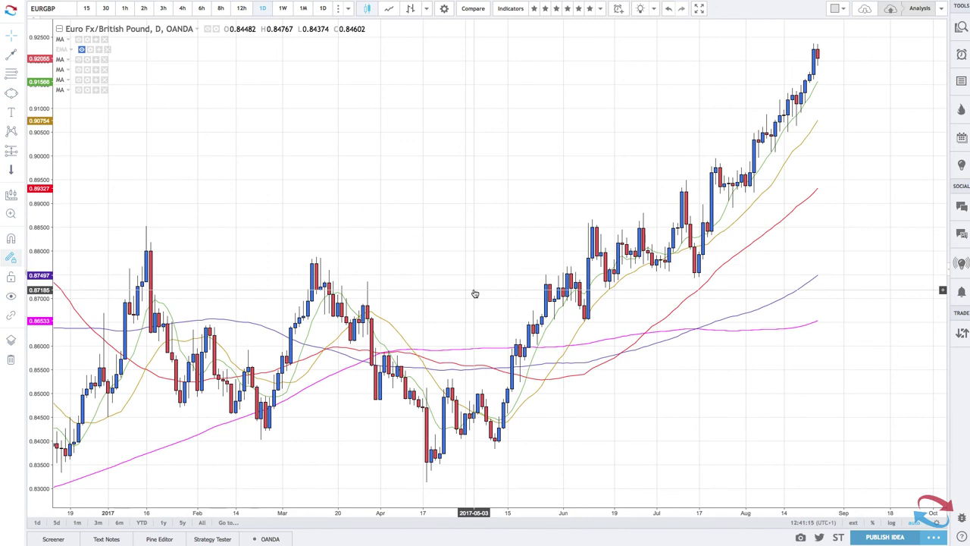